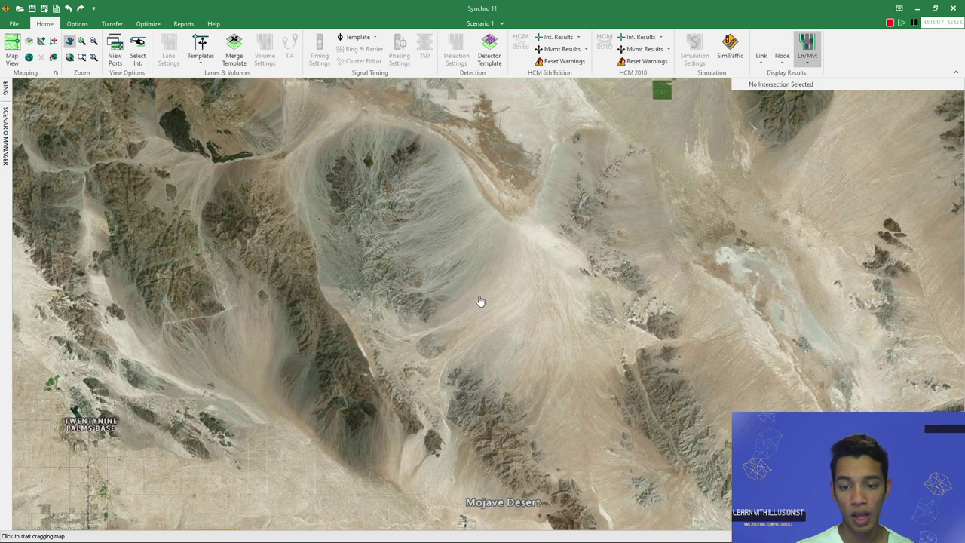
- Turn the Bing aerial map background off and on again
left_click_drag(500, 297, 546, 289)
left_click_drag(603, 382, 459, 350)
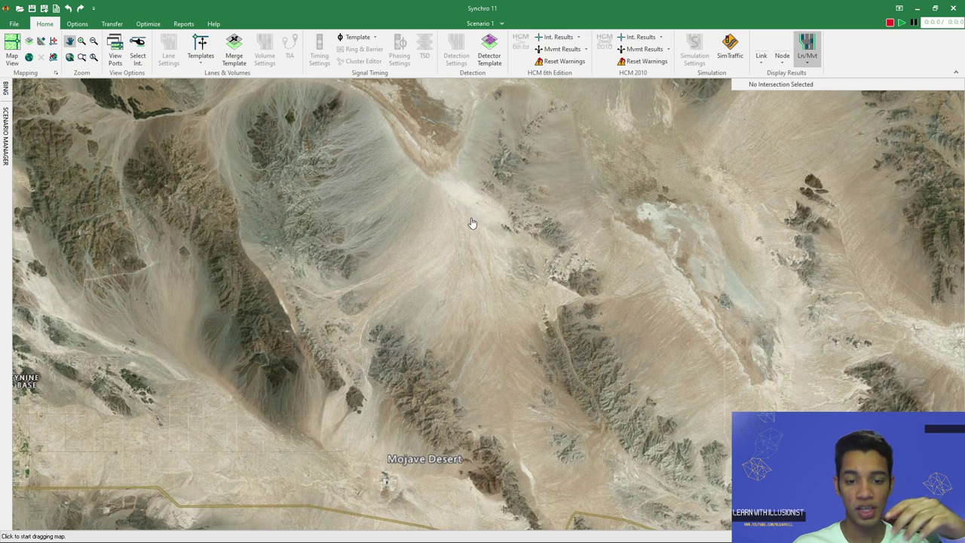
left_click(29, 56)
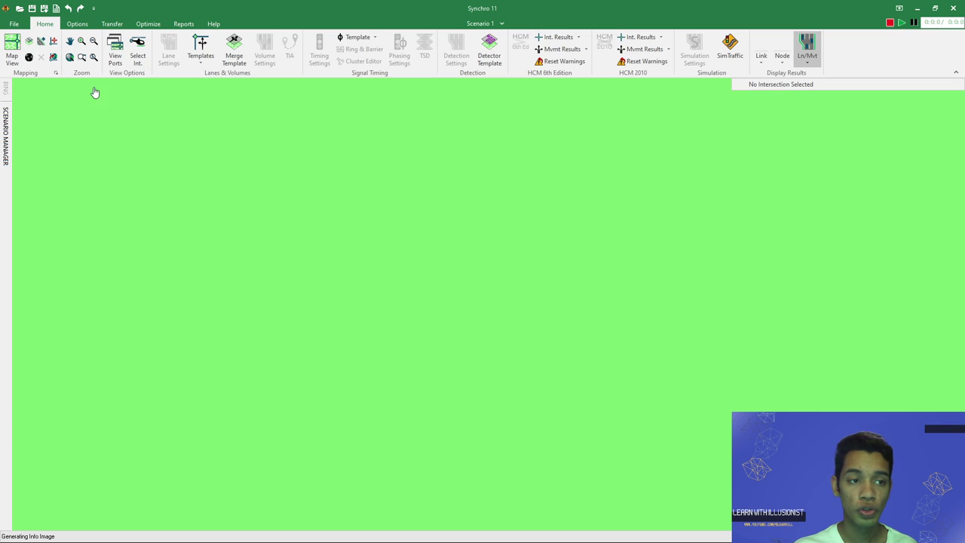
left_click(31, 61)
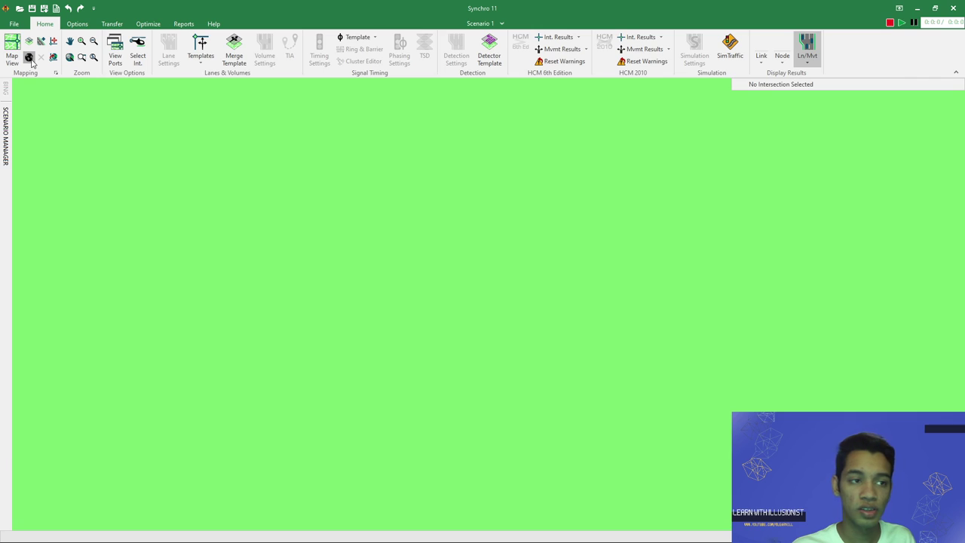
left_click_drag(513, 300, 384, 312)
left_click_drag(300, 290, 430, 291)
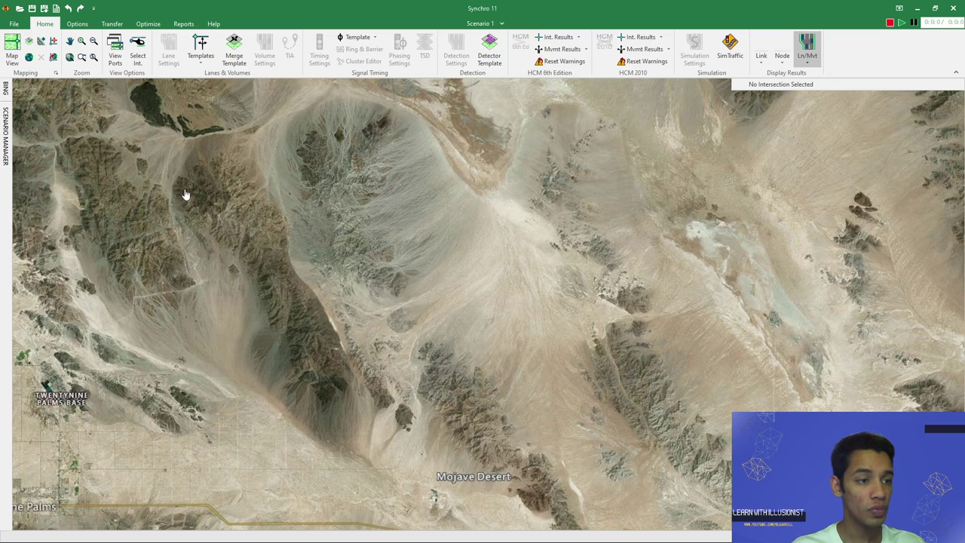
- Search the Bing map for "hollywood" and zoom in to the streets around Santa Monica Blvd and N La Brea Ave
left_click(5, 90)
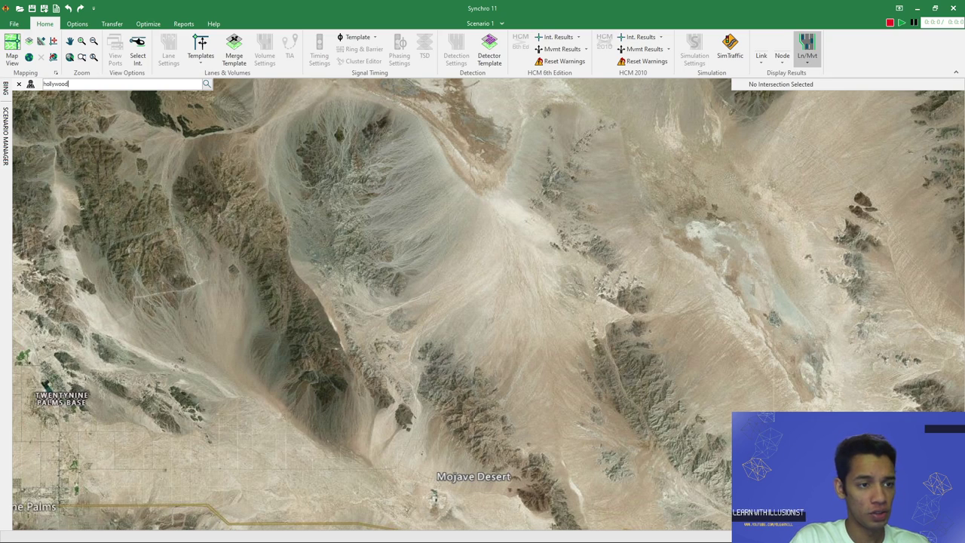
key("Return")
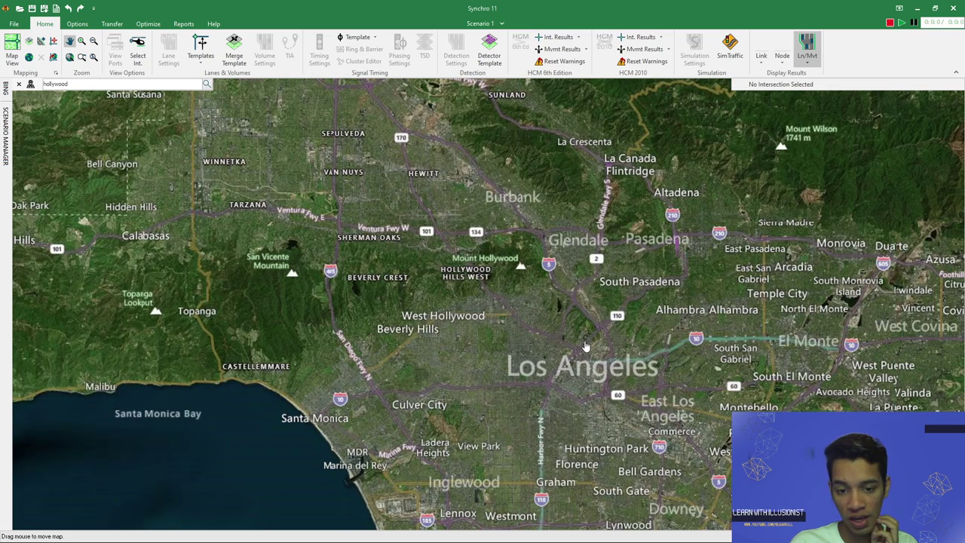
left_click_drag(573, 350, 511, 312)
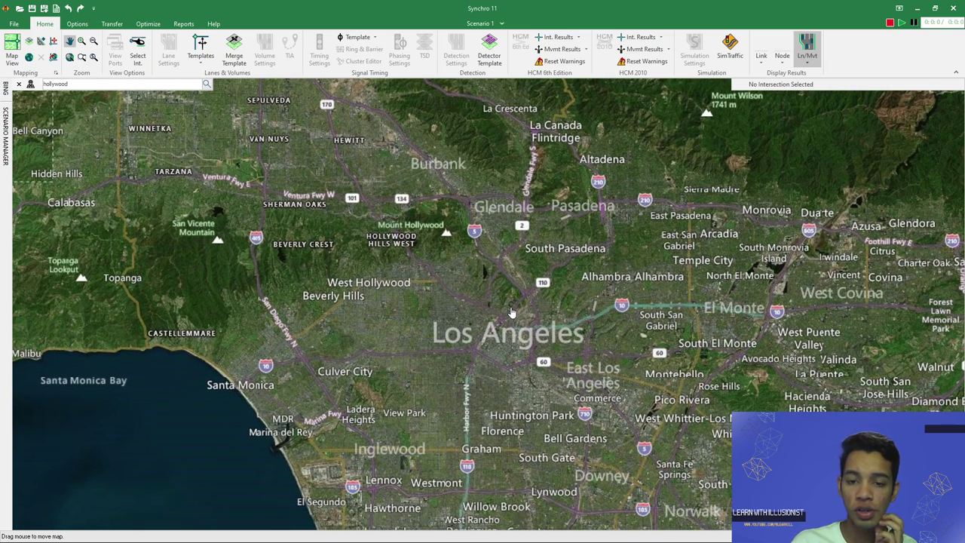
scroll(350, 295, "up", 1)
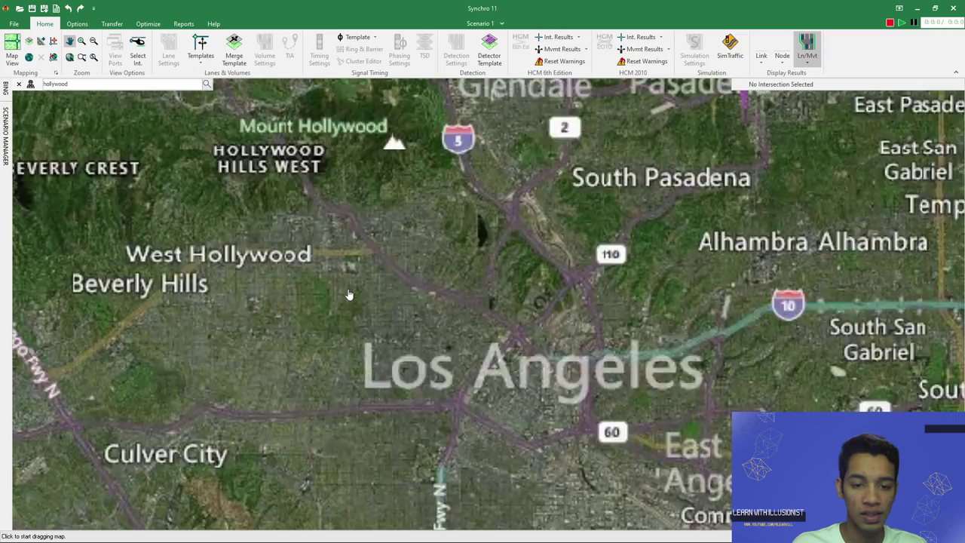
left_click_drag(326, 217, 461, 307)
scroll(540, 332, "up", 3)
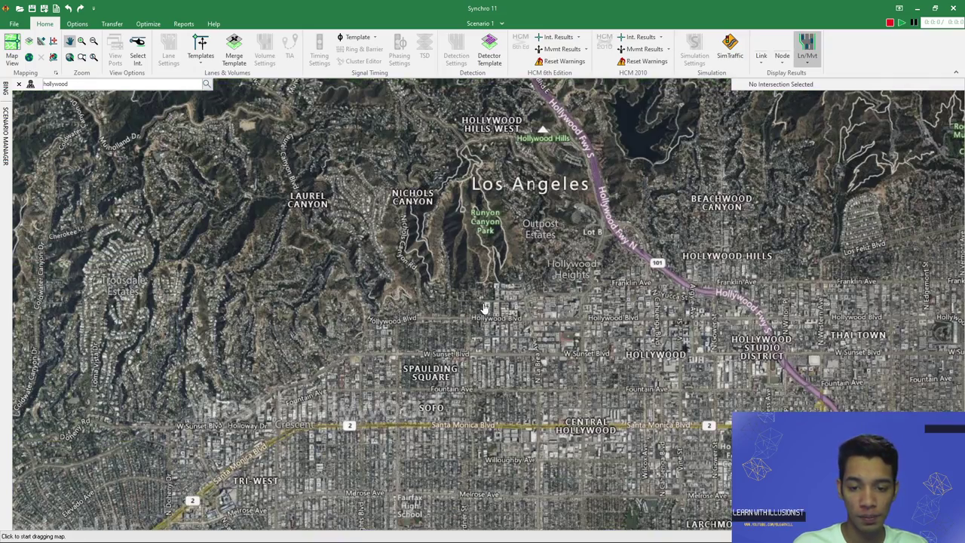
scroll(540, 332, "up", 5)
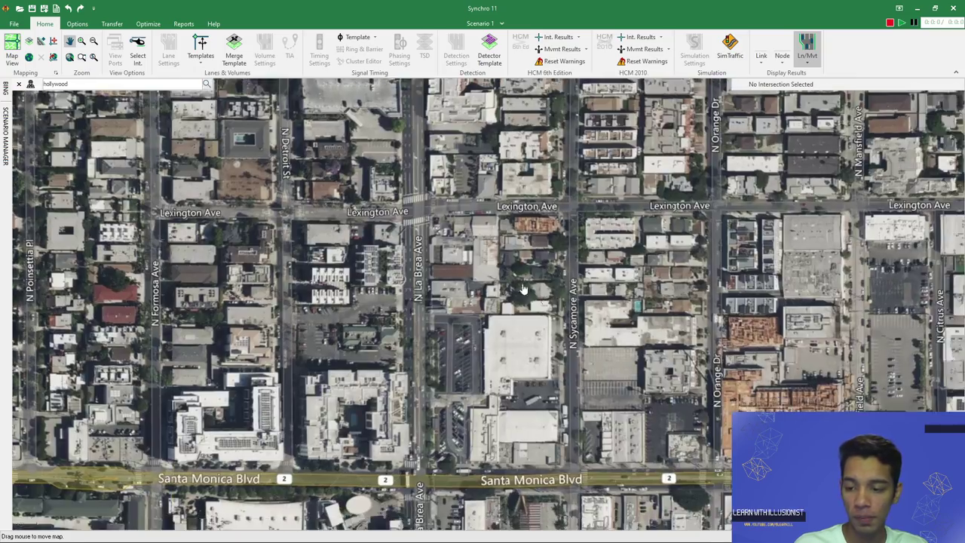
- Examine the street grid along Santa Monica Blvd around N Highland Ave and Central Hollywood
left_click_drag(523, 289, 300, 178)
left_click_drag(714, 309, 534, 270)
left_click_drag(632, 264, 447, 275)
scroll(493, 322, "down", 2)
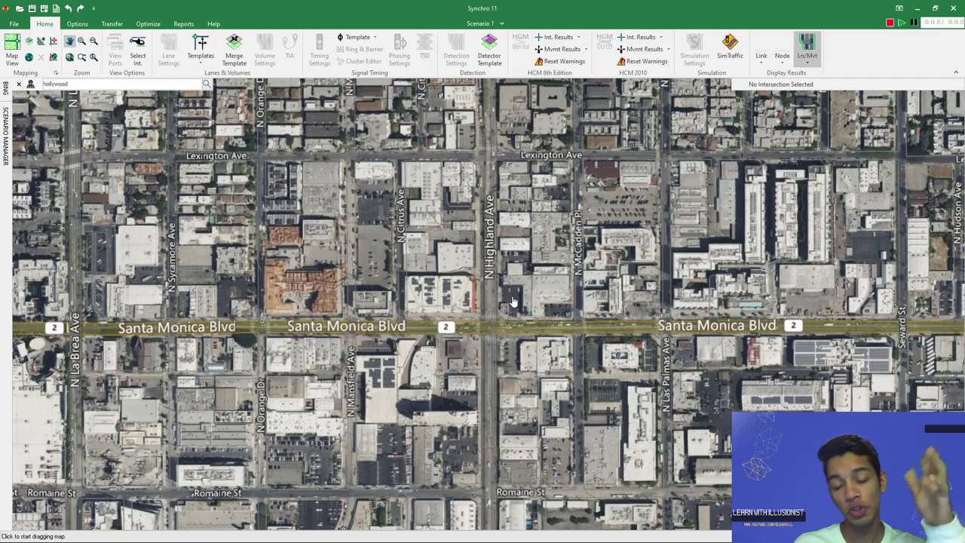
left_click_drag(575, 306, 510, 319)
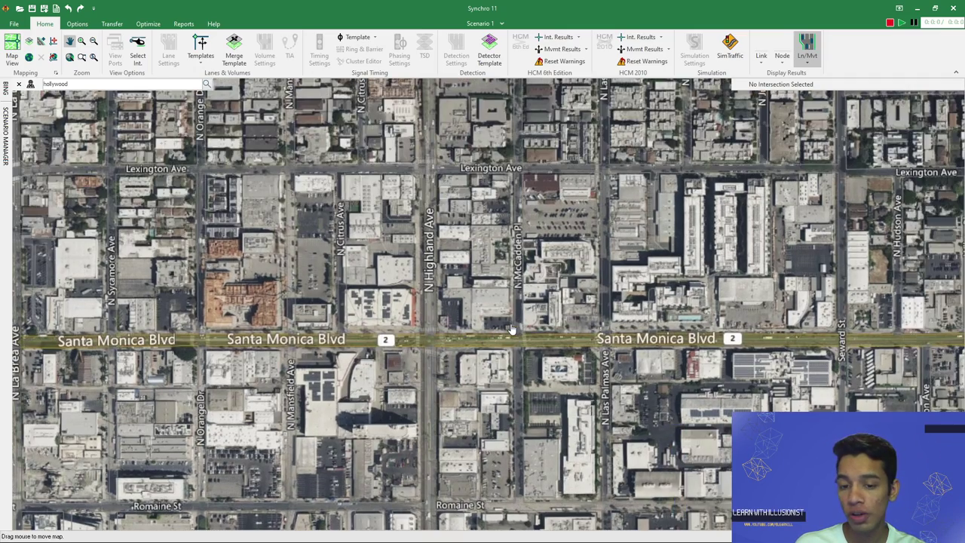
scroll(510, 319, "down", 2)
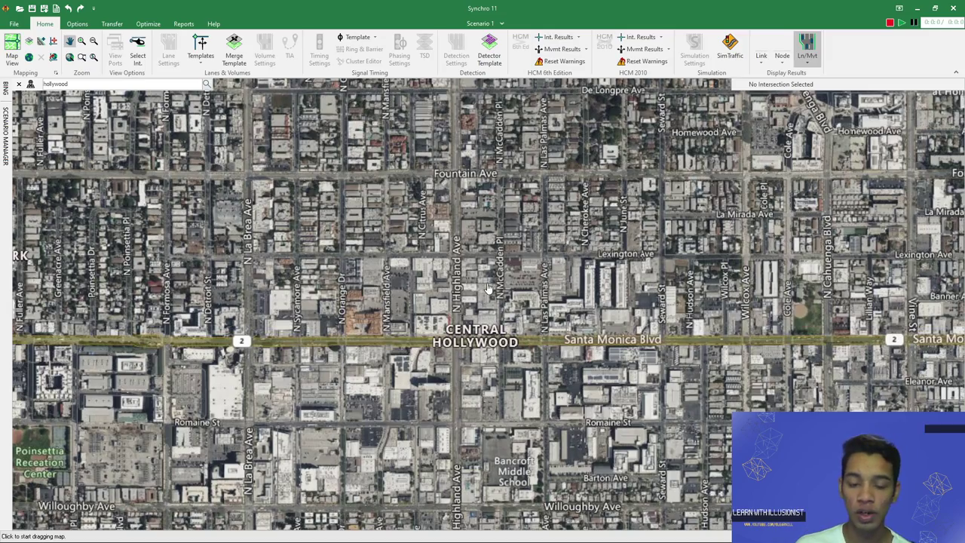
left_click_drag(488, 288, 432, 264)
scroll(432, 264, "down", 1)
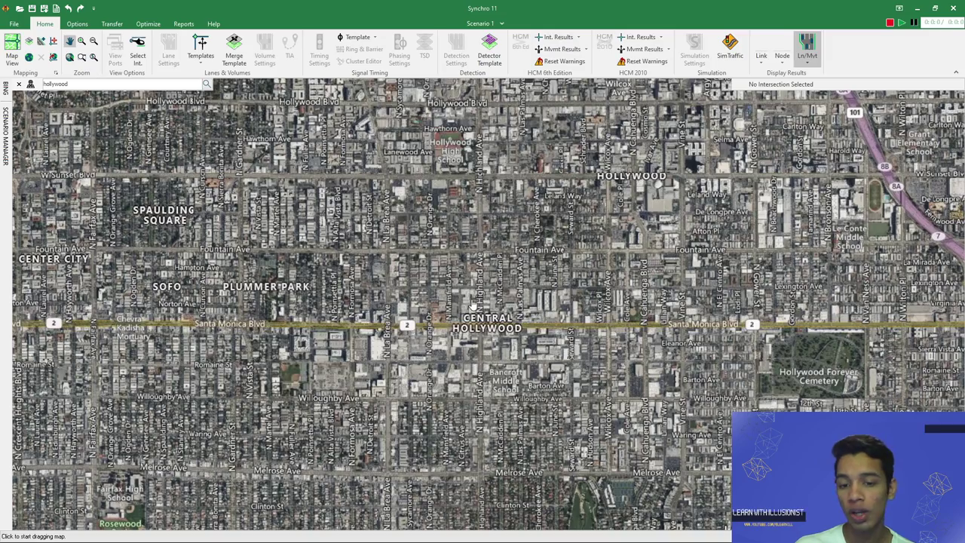
left_click_drag(470, 306, 533, 301)
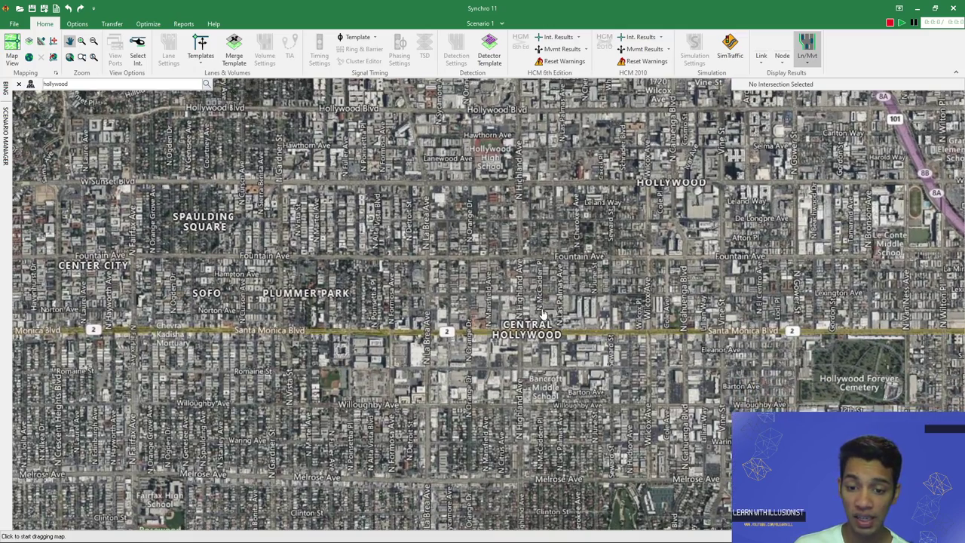
- Close the Bing location search, leave map dragging mode and turn map dragging on again
key("Escape")
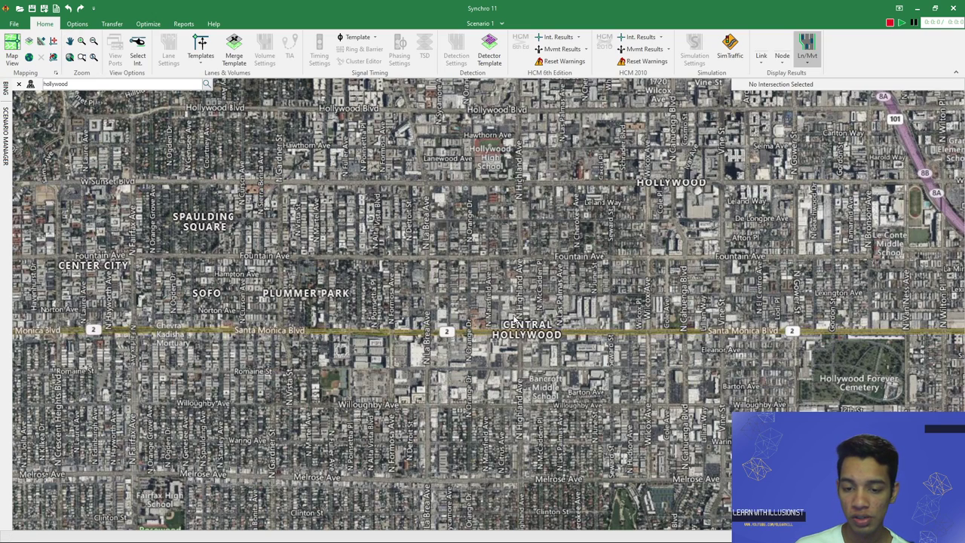
left_click_drag(421, 247, 777, 460)
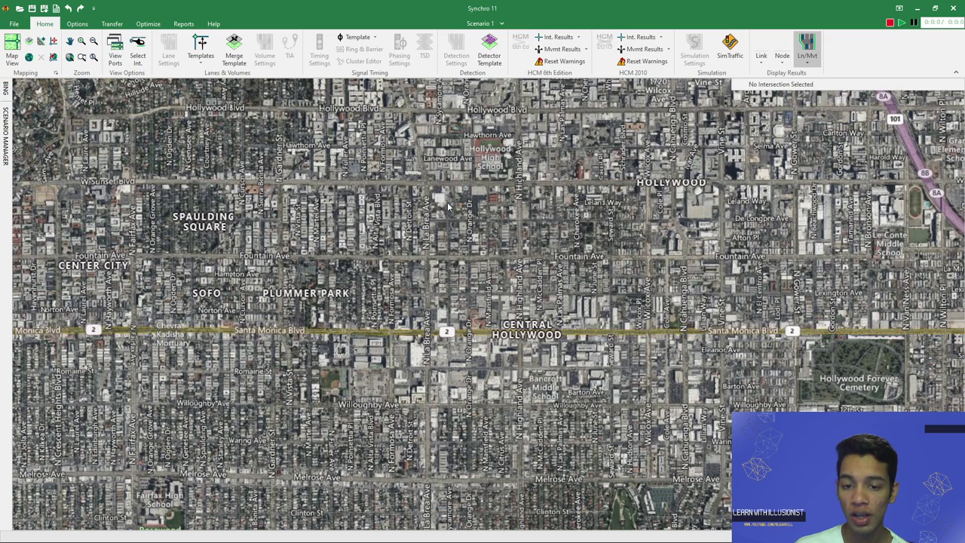
left_click_drag(447, 202, 865, 447)
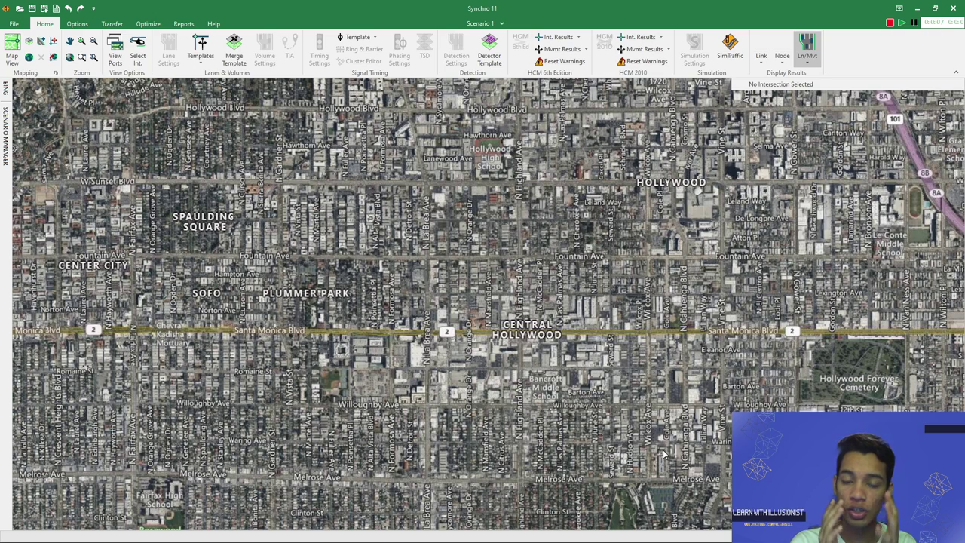
key("m")
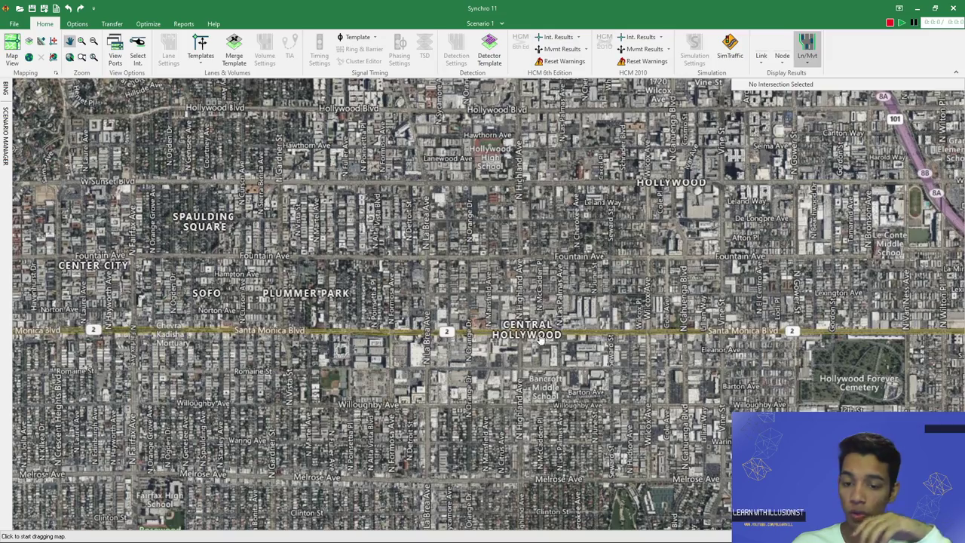
- Examine the Santa Monica Blvd and N Highland Ave intersection and the surrounding blocks
left_click_drag(586, 330, 477, 290)
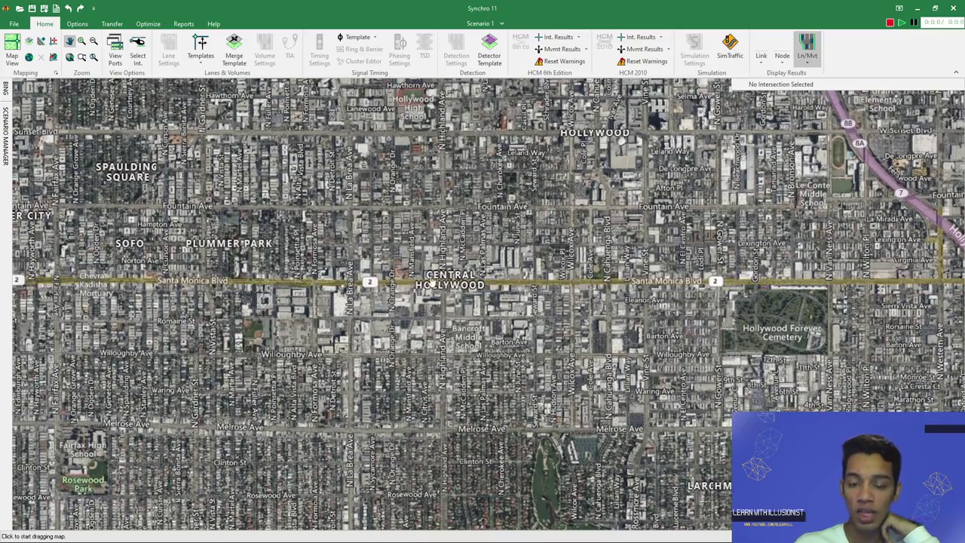
scroll(437, 273, "up", 3)
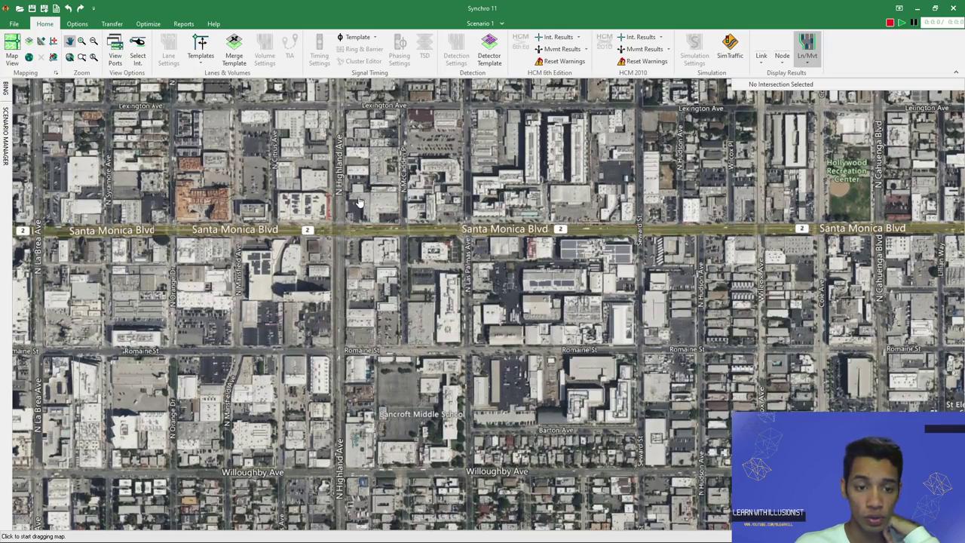
left_click_drag(361, 203, 513, 312)
scroll(514, 312, "up", 2)
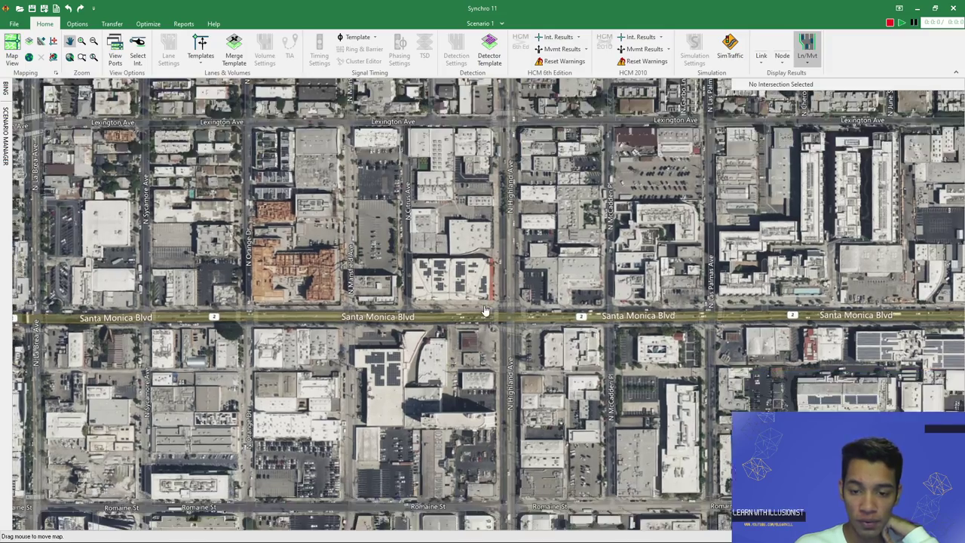
scroll(509, 325, "up", 2)
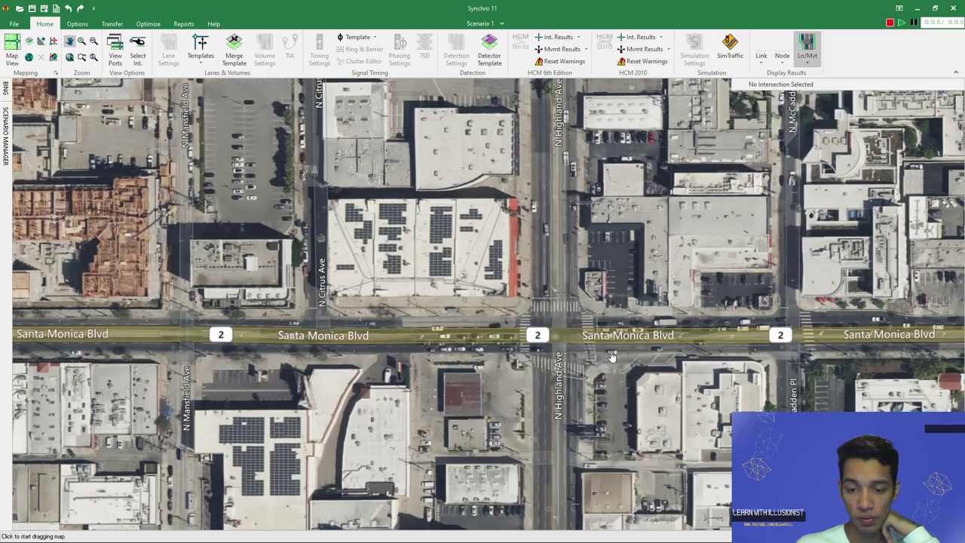
left_click_drag(612, 356, 509, 343)
scroll(509, 342, "down", 4)
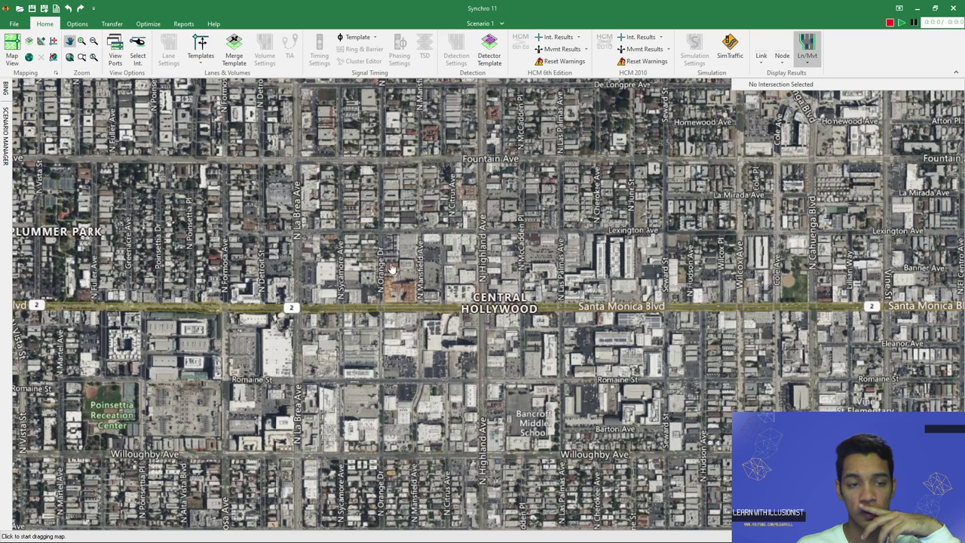
- Add a link along Santa Monica Blvd from north of Poinsettia Recreation Center to just east of N Cahuenga Blvd
left_click(41, 42)
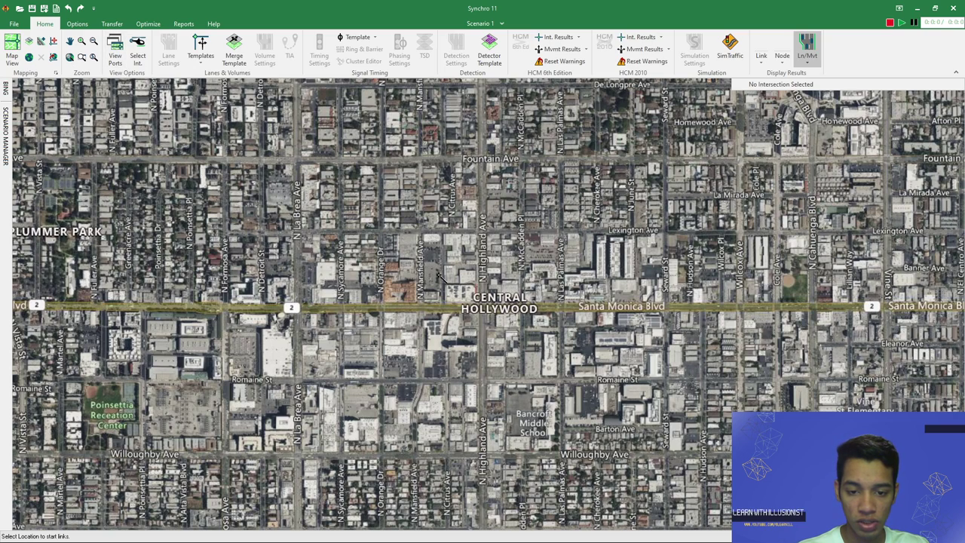
left_click(43, 42)
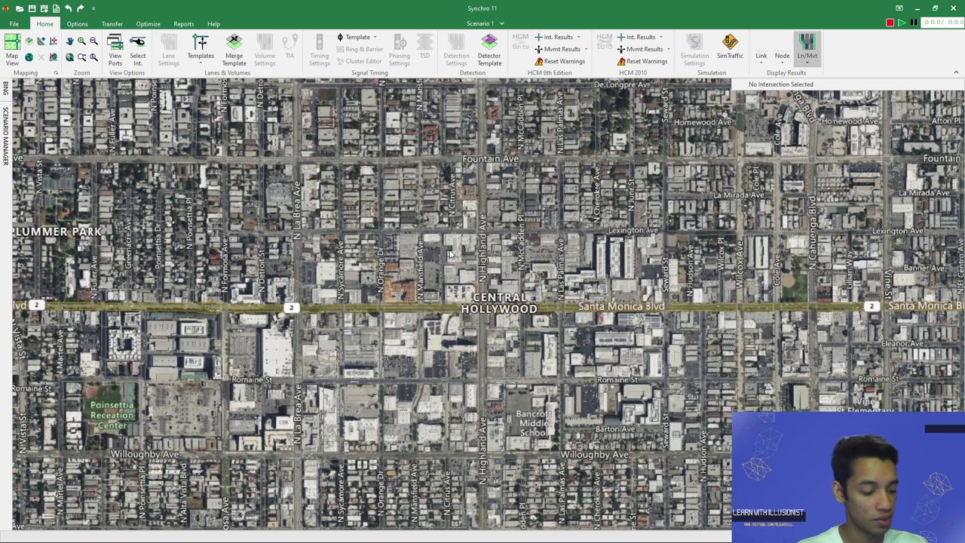
key("a")
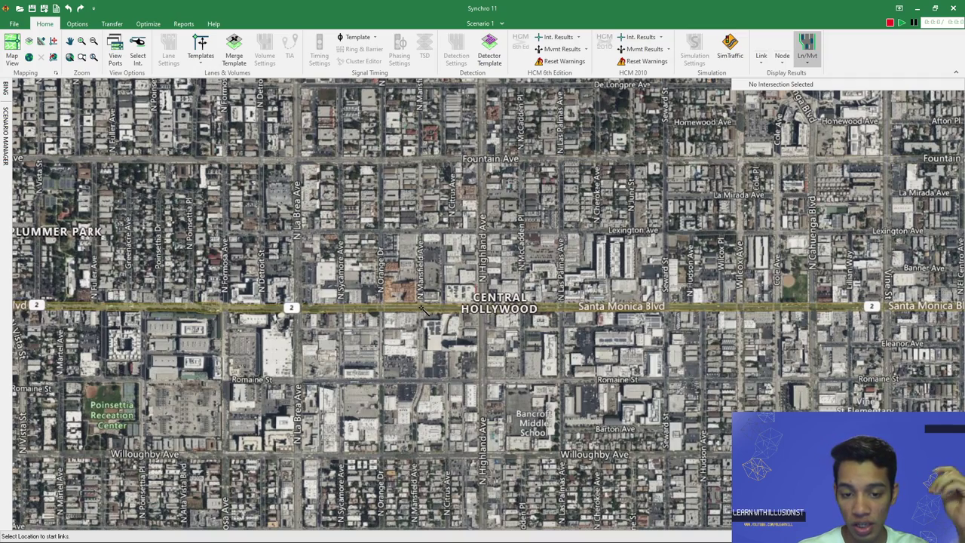
scroll(464, 315, "up", 4)
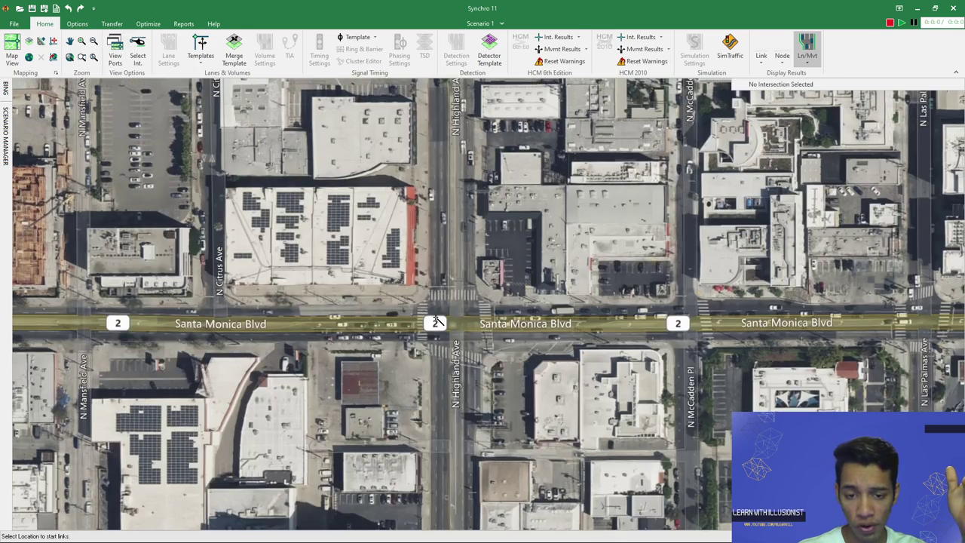
scroll(319, 333, "down", 5)
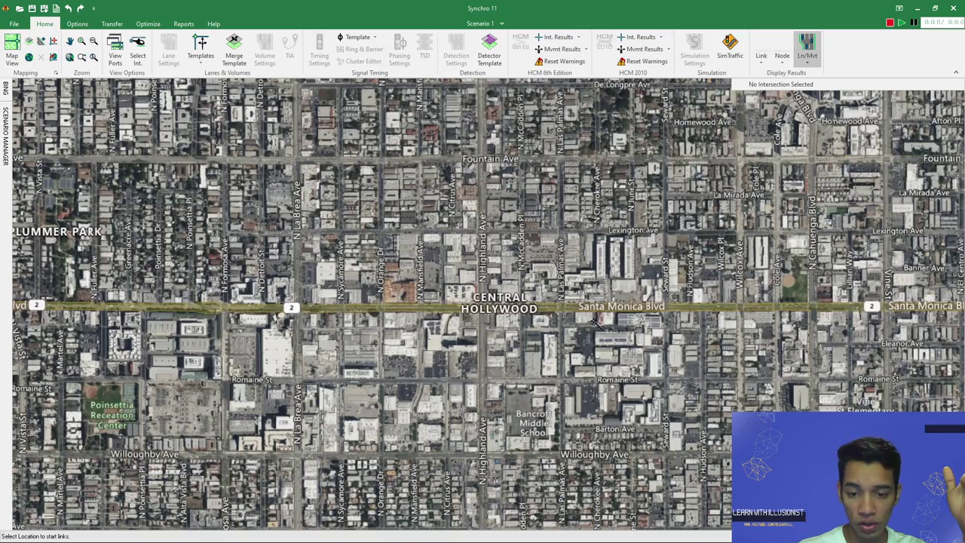
scroll(198, 320, "down", 2)
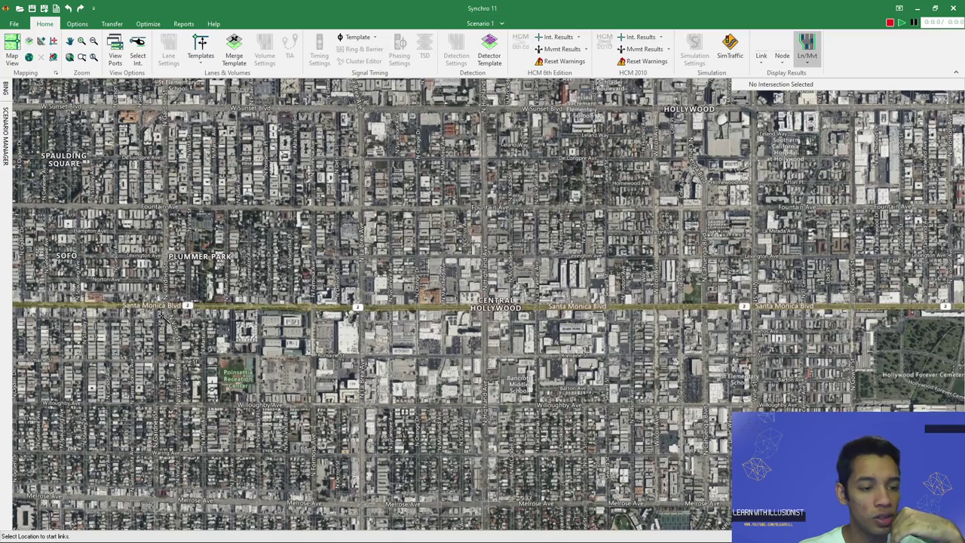
left_click(229, 306)
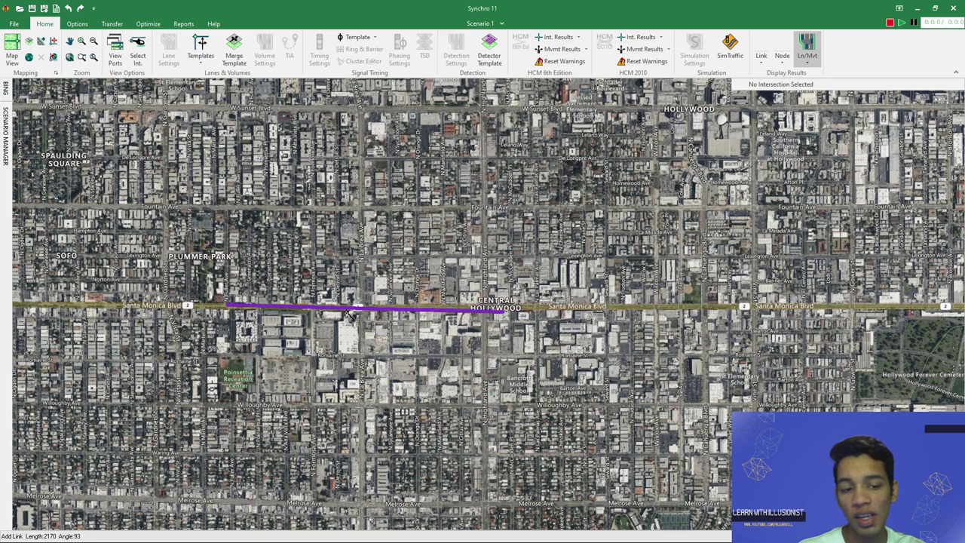
left_click(721, 311)
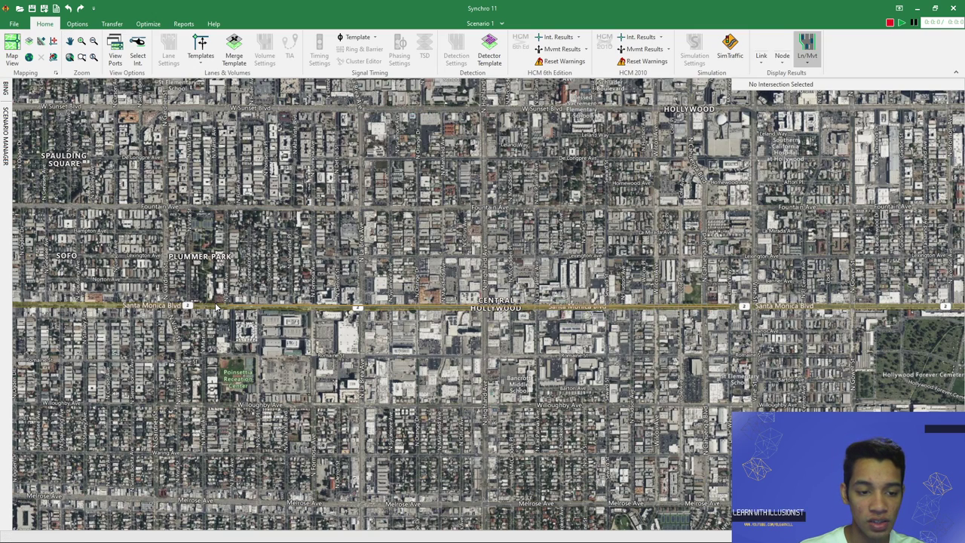
- Open the Bing location search again with the new Santa Monica Blvd link in view
left_click_drag(266, 334, 258, 309)
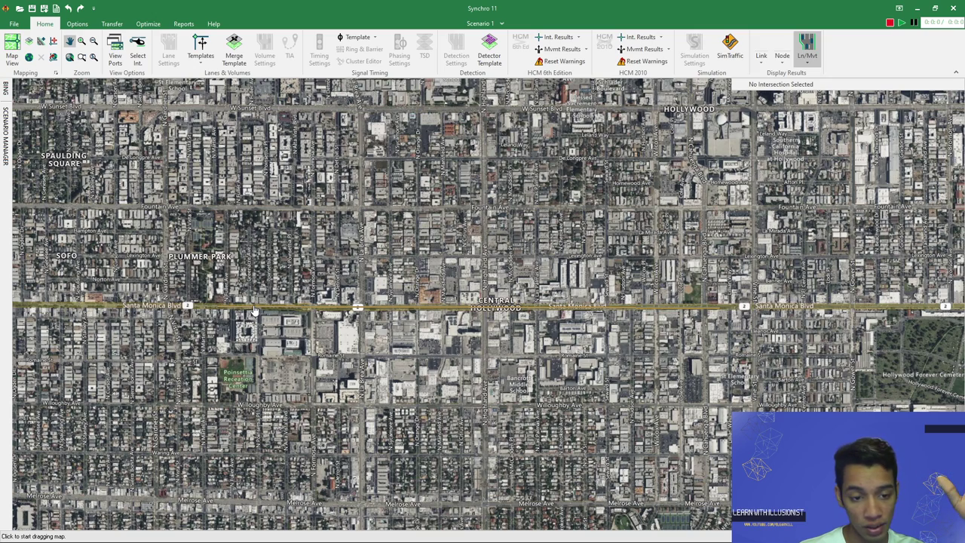
left_click(6, 87)
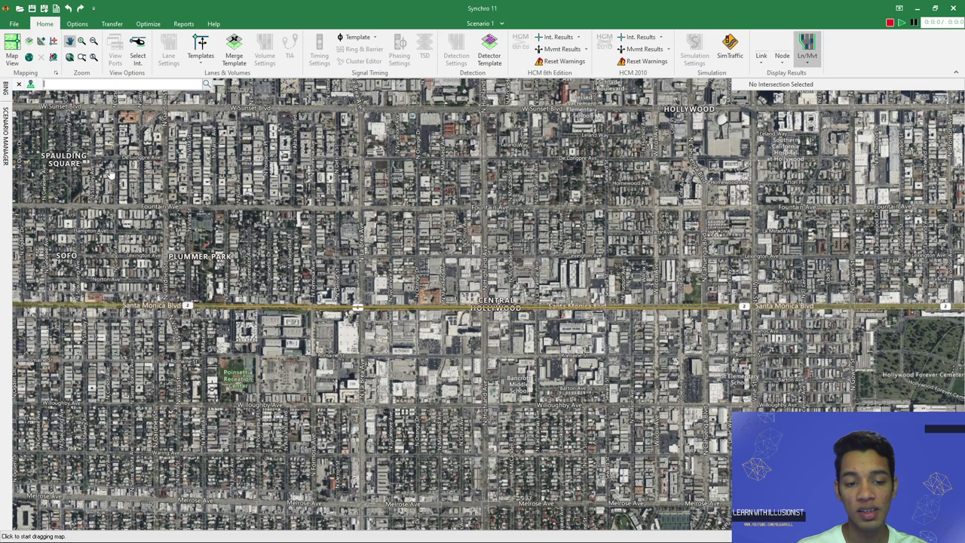
left_click_drag(236, 255, 267, 252)
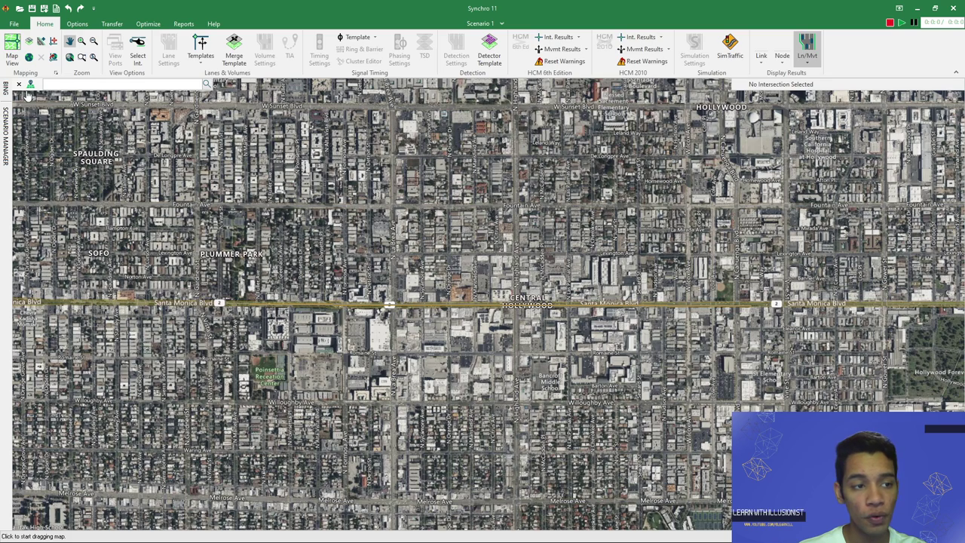
- Examine Santa Monica Blvd from the blocks west of Poinsettia Recreation Center to the N Las Palmas Ave crossing
mouse_move(277, 287)
left_mouse_down()
mouse_move(280, 299)
mouse_move(311, 255)
mouse_move(301, 293)
mouse_move(287, 281)
left_mouse_up()
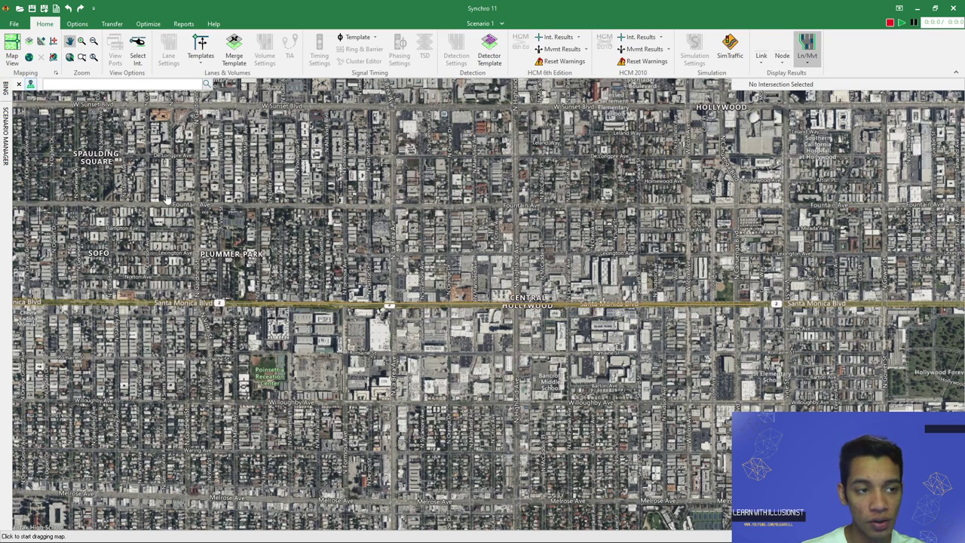
left_click_drag(175, 278, 359, 250)
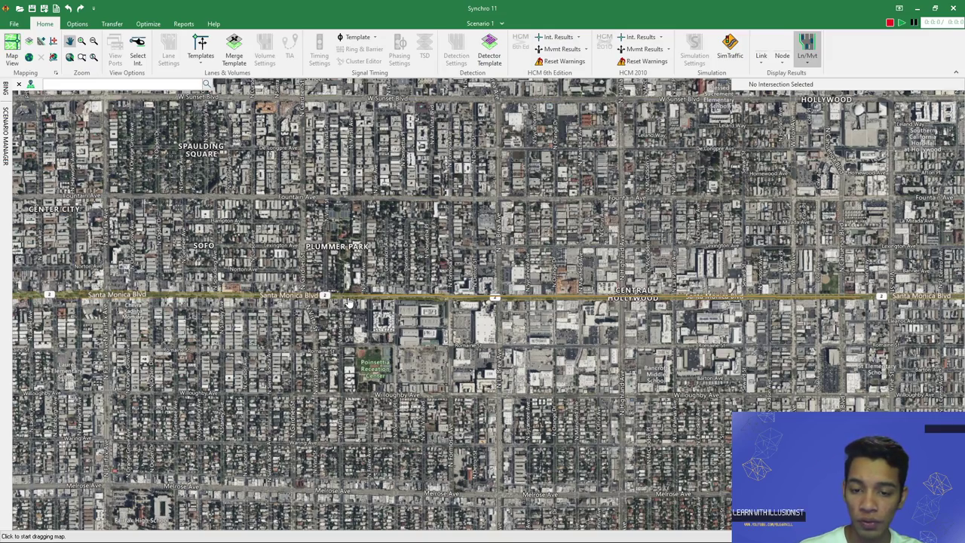
scroll(348, 302, "up", 3)
left_click_drag(263, 296, 555, 330)
left_click_drag(293, 338, 343, 272)
scroll(371, 346, "up", 3)
scroll(371, 346, "up", 1)
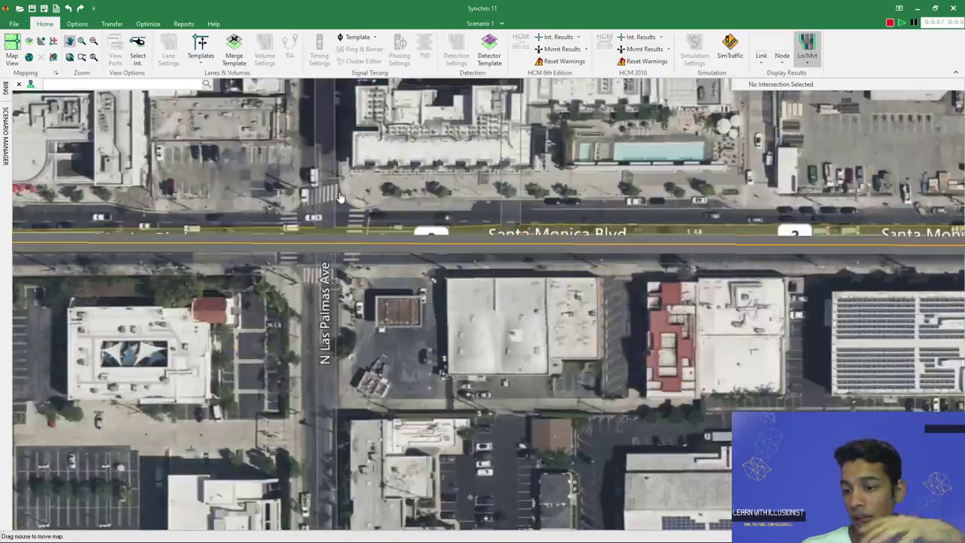
- Examine the streets crossing the Santa Monica Blvd link, from N Las Palmas Ave east to Vine St and back to N Highland Ave
left_click_drag(340, 197, 335, 224)
scroll(441, 189, "down", 1)
left_click_drag(442, 189, 266, 197)
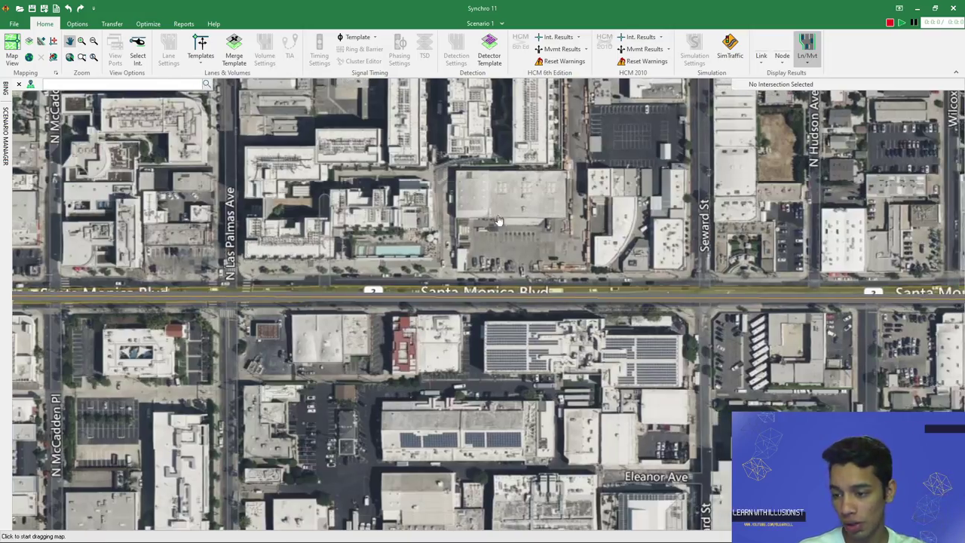
scroll(506, 220, "down", 1)
left_click_drag(653, 219, 329, 240)
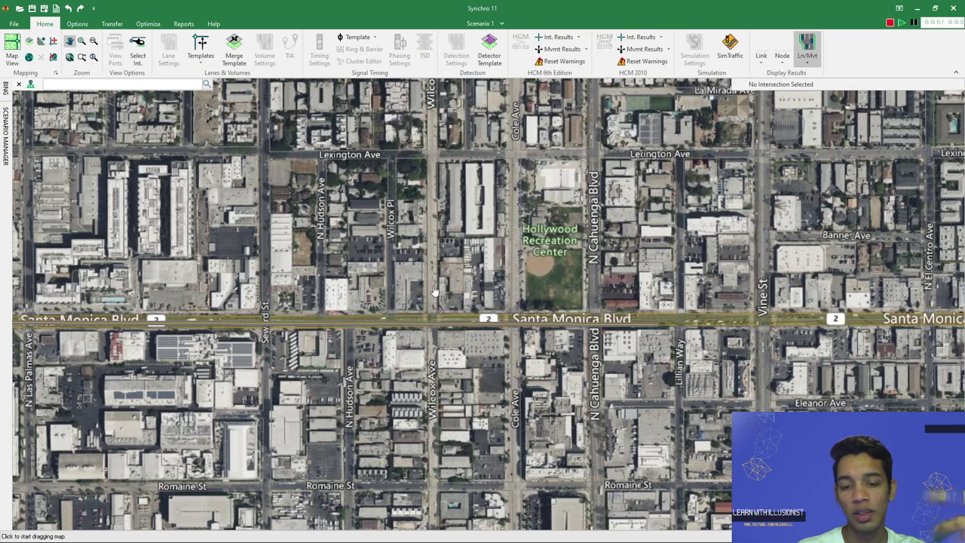
left_click_drag(409, 291, 705, 250)
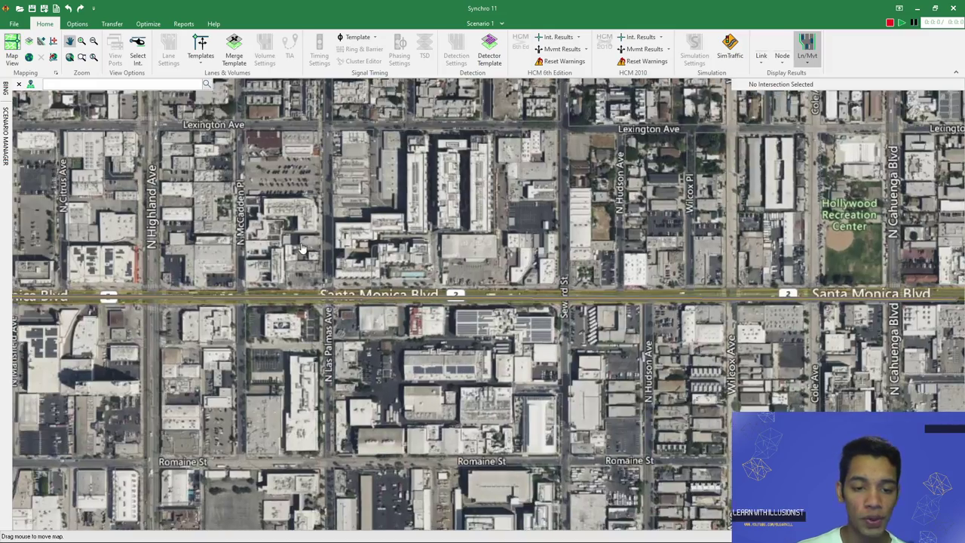
left_click_drag(265, 253, 480, 256)
scroll(480, 257, "up", 2)
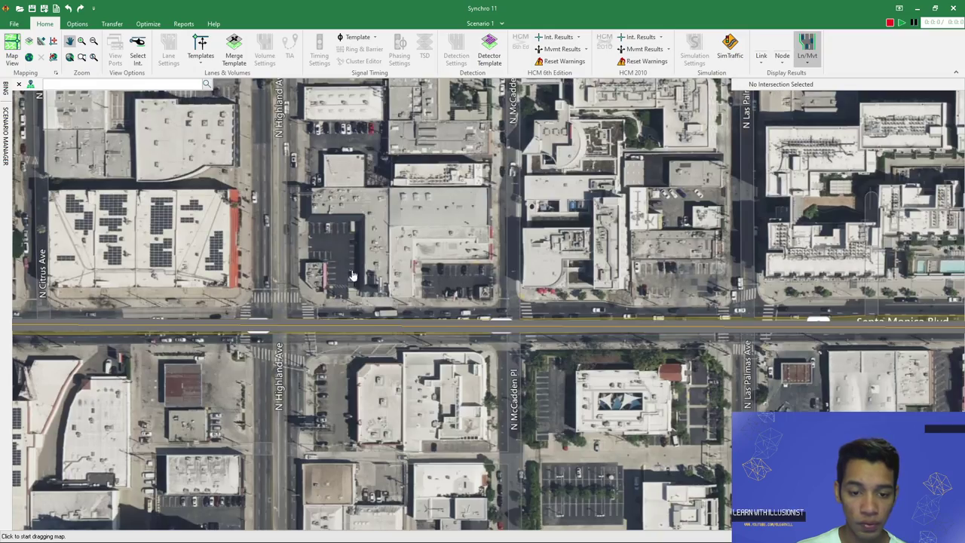
left_click_drag(263, 278, 482, 276)
scroll(479, 275, "down", 1)
scroll(494, 267, "down", 2)
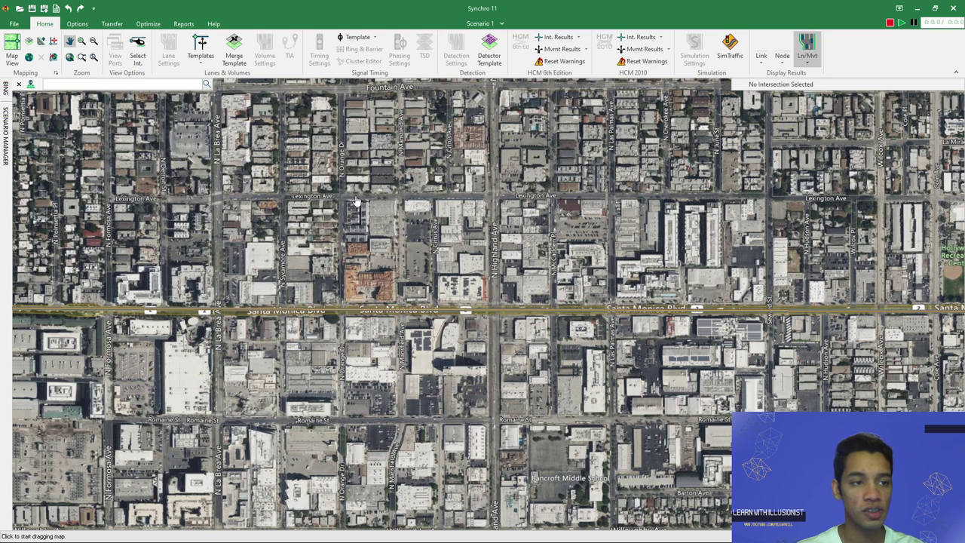
- Add a straight north-south link along N Highland Ave, crossing Santa Monica Blvd between Lexington Ave and Romaine St
scroll(493, 309, "up", 1)
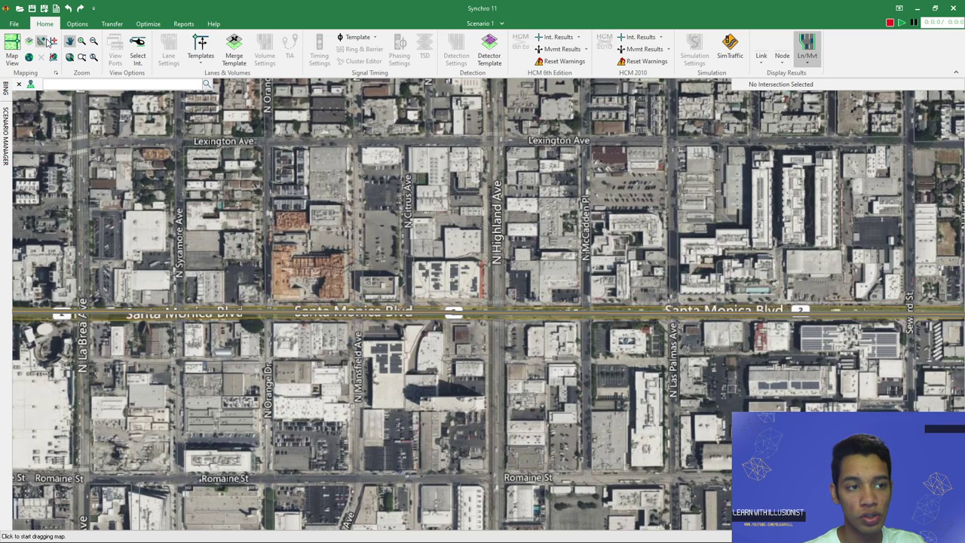
key("a")
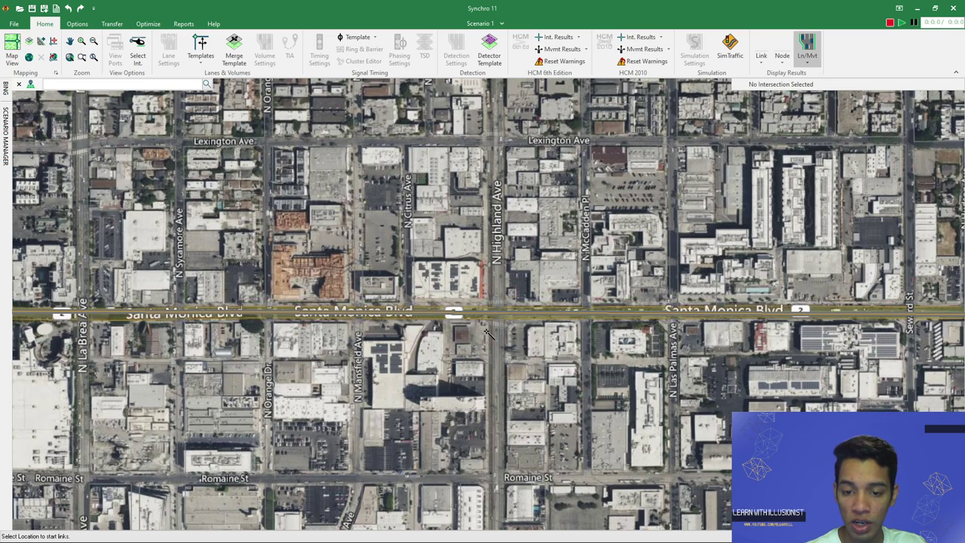
mouse_move(496, 243)
left_mouse_down()
mouse_move(499, 403)
mouse_move(497, 390)
left_mouse_up()
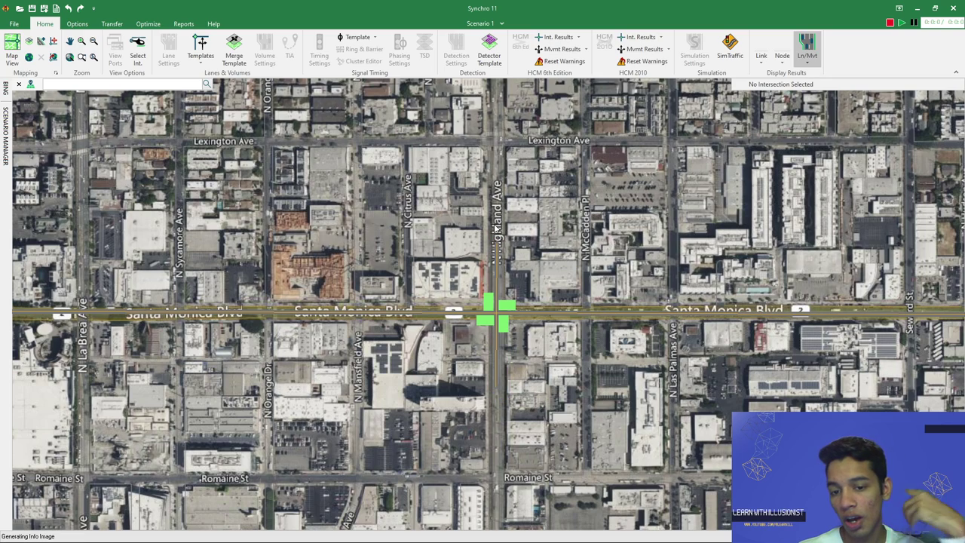
scroll(475, 215, "up", 3)
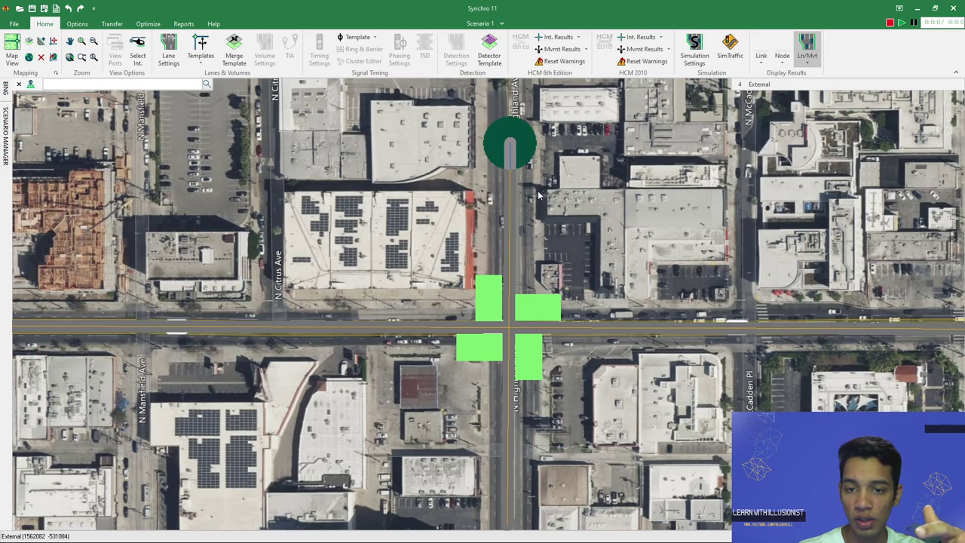
left_click(532, 139)
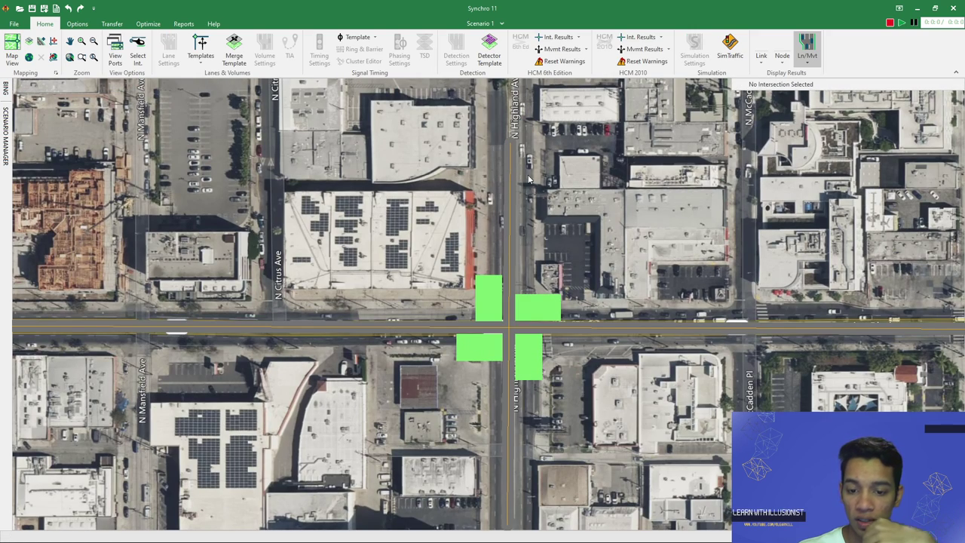
- Add a link along N Las Palmas Ave from north of Santa Monica Blvd down to the Santa Monica Blvd link
scroll(492, 341, "up", 1)
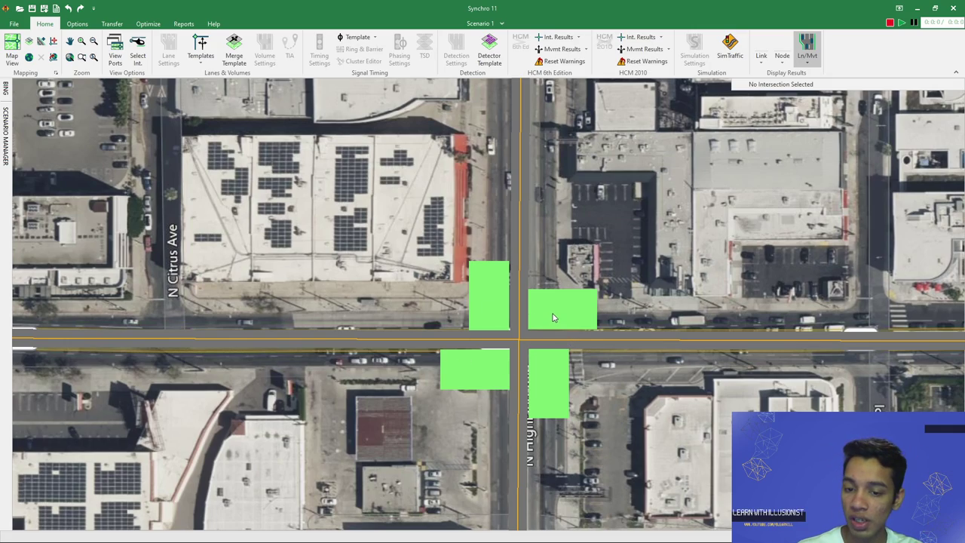
scroll(563, 262, "down", 2)
scroll(563, 262, "down", 5)
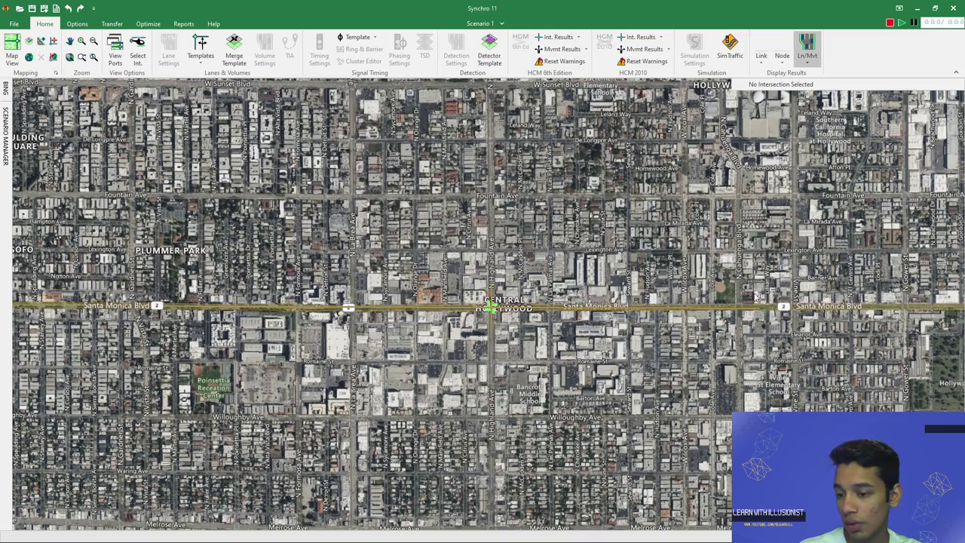
scroll(767, 300, "up", 3)
key("End")
left_click_drag(760, 297, 520, 278)
scroll(414, 330, "up", 4)
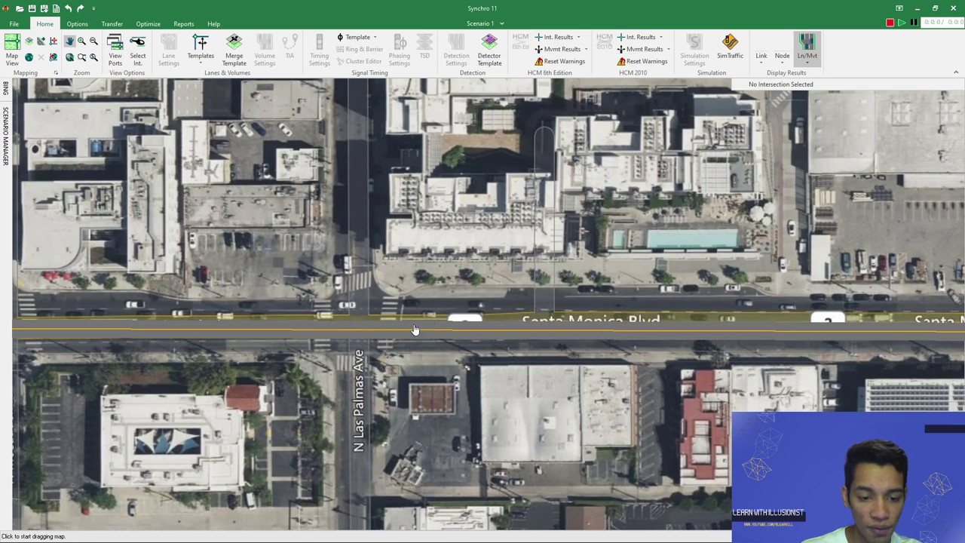
left_click(40, 41)
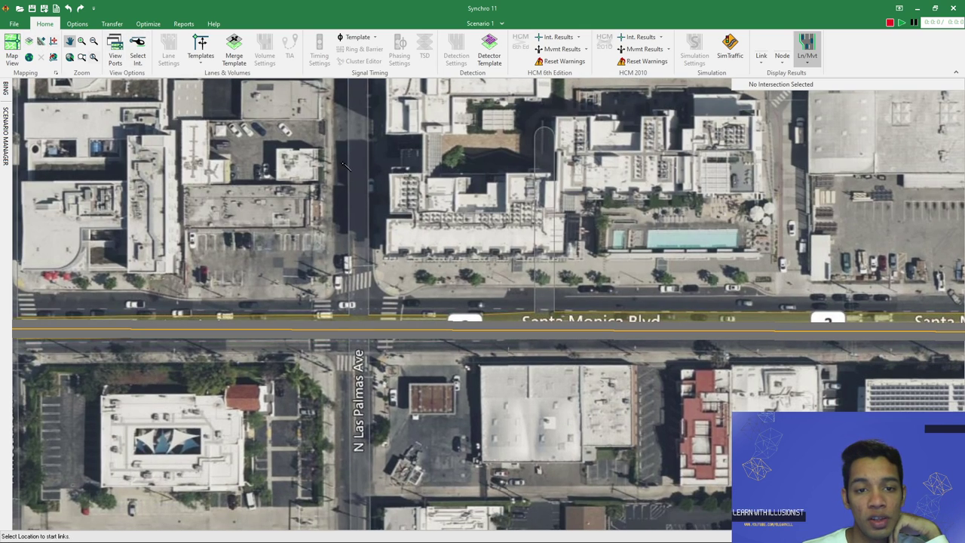
left_click(352, 103)
left_click(359, 315)
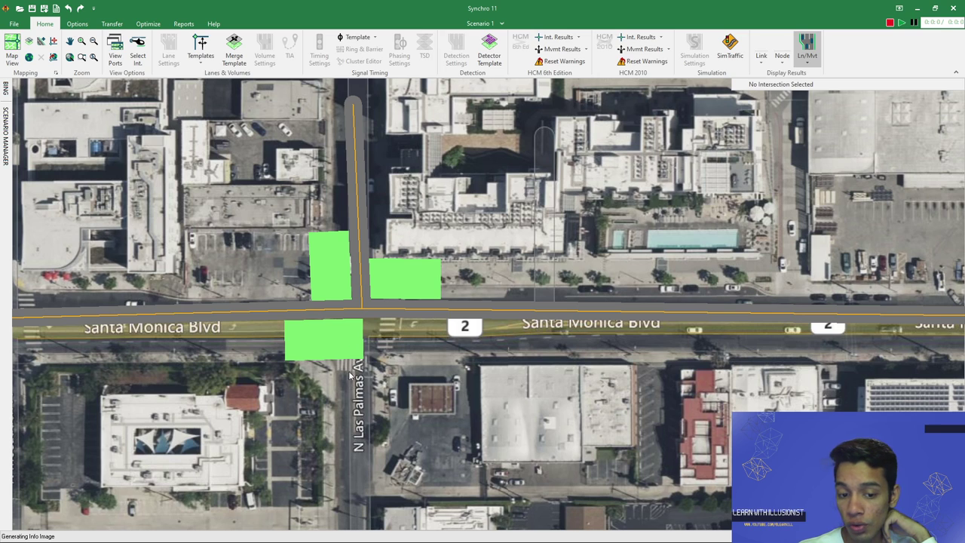
- Compare the N Las Palmas Ave and N Highland Ave intersections and inspect the N Las Palmas Ave link by selecting it
scroll(351, 398, "down", 1)
key("End")
left_click_drag(33, 346, 321, 427)
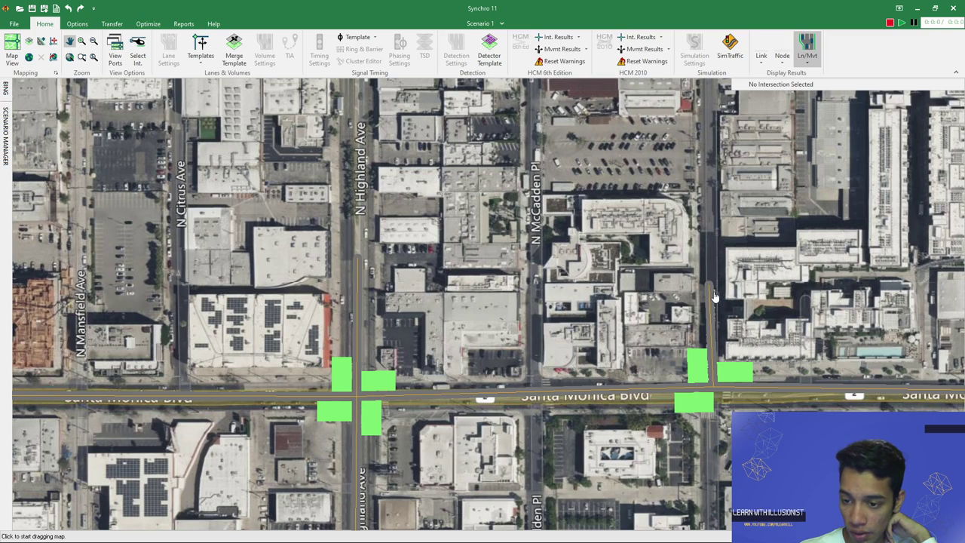
key("Escape")
left_click(709, 321)
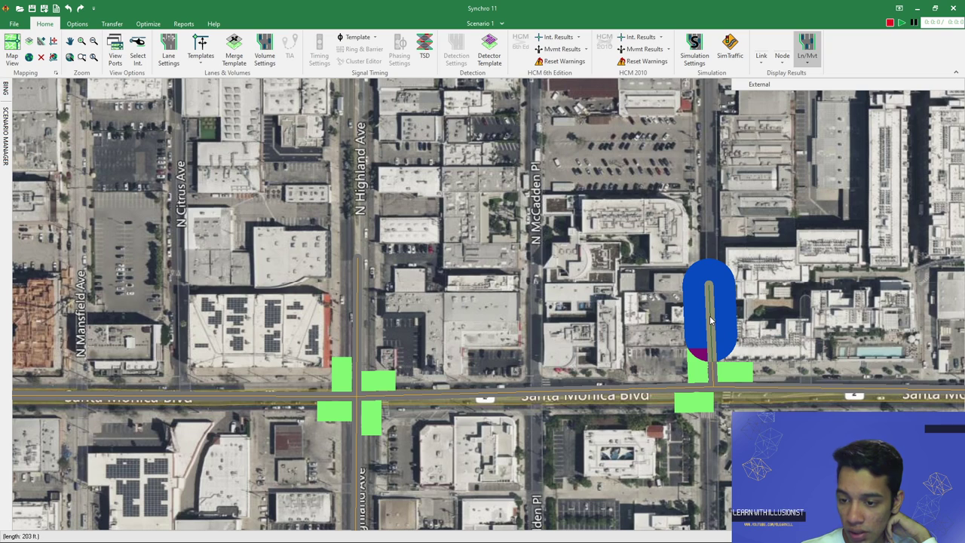
left_click(722, 280)
scroll(749, 324, "up", 2)
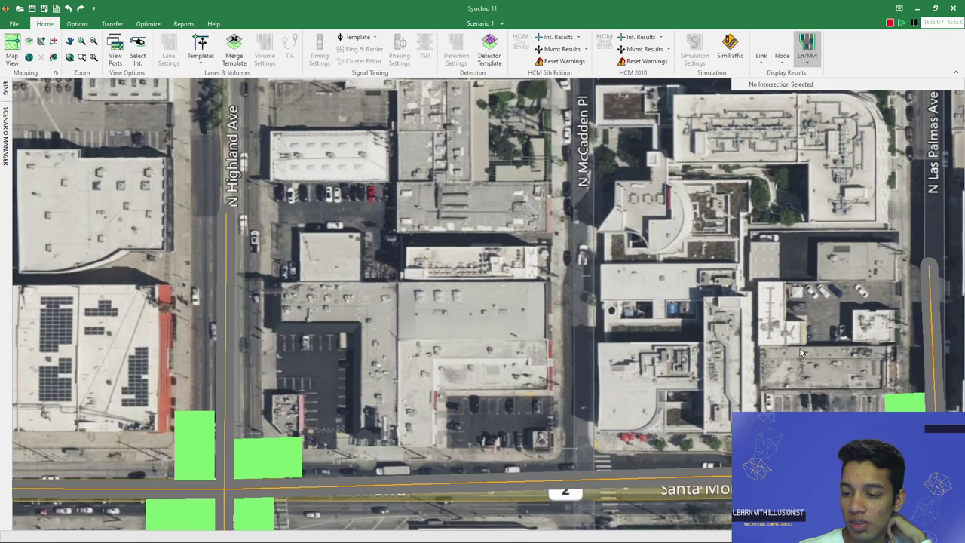
- Delete the N Las Palmas Ave link north of Santa Monica Blvd
middle_click(785, 349)
left_click_drag(784, 349, 505, 304)
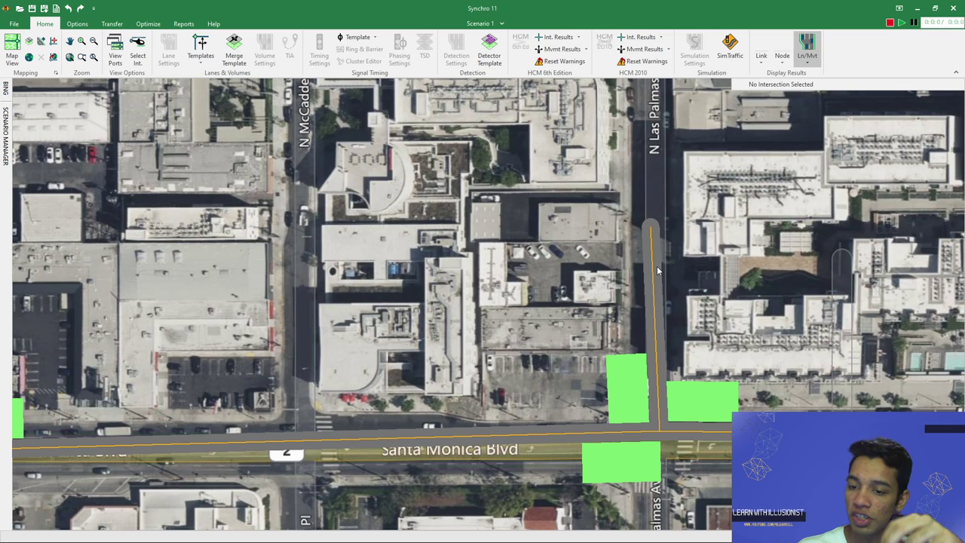
left_click(664, 366)
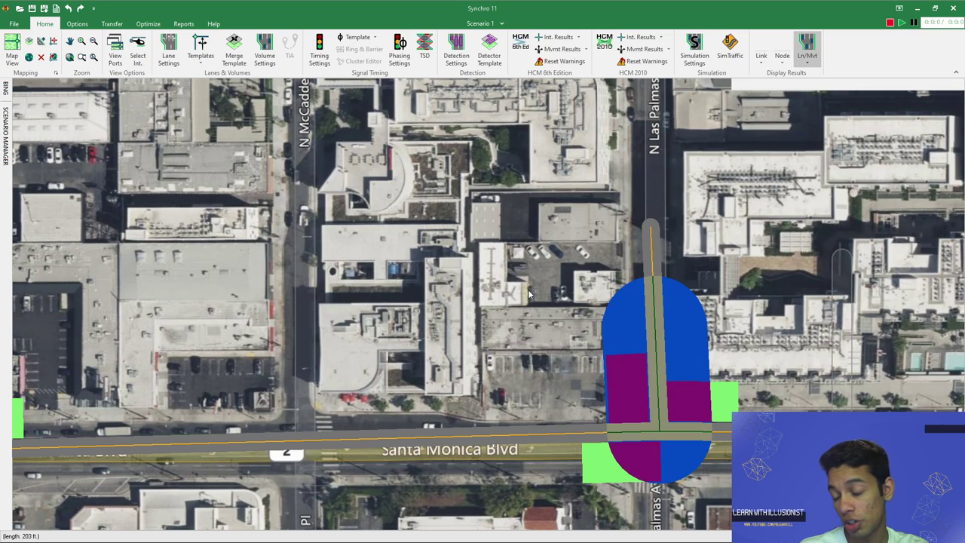
key("Delete")
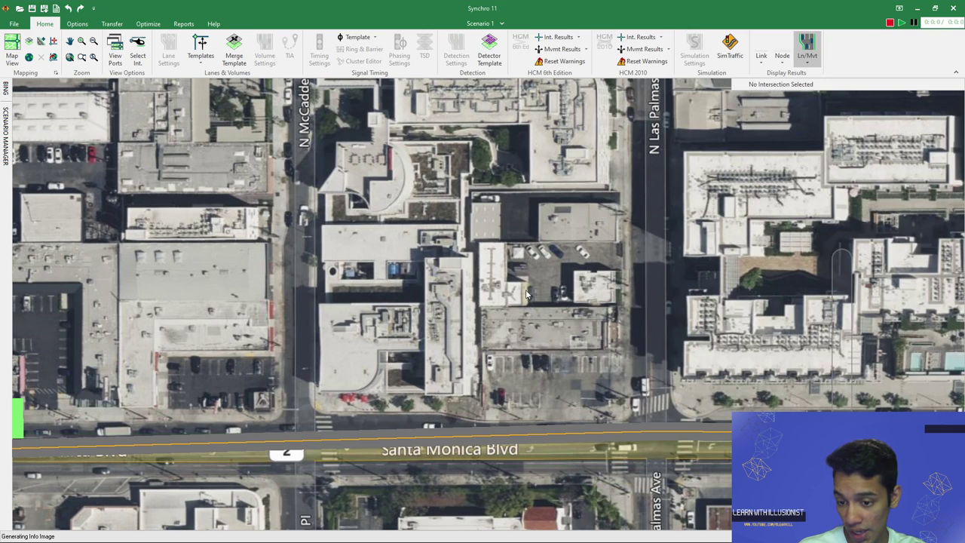
- Undo the deletion of the N Las Palmas Ave link and redo it
key("p")
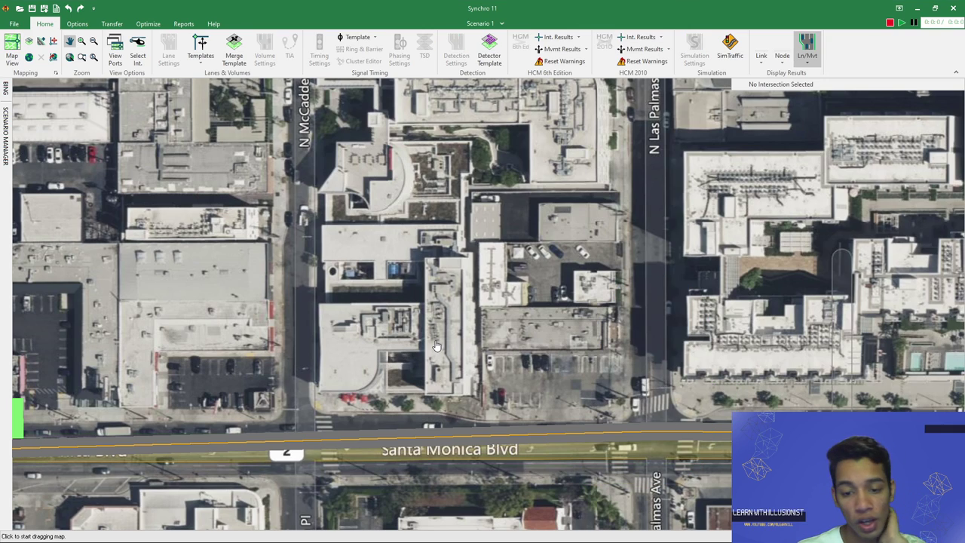
mouse_move(258, 326)
left_mouse_down()
mouse_move(579, 324)
mouse_move(660, 276)
mouse_move(386, 280)
left_mouse_up()
left_click_drag(790, 359, 585, 352)
mouse_move(98, 266)
left_mouse_down()
mouse_move(446, 259)
mouse_move(632, 202)
mouse_move(609, 227)
mouse_move(474, 266)
mouse_move(289, 294)
left_mouse_up()
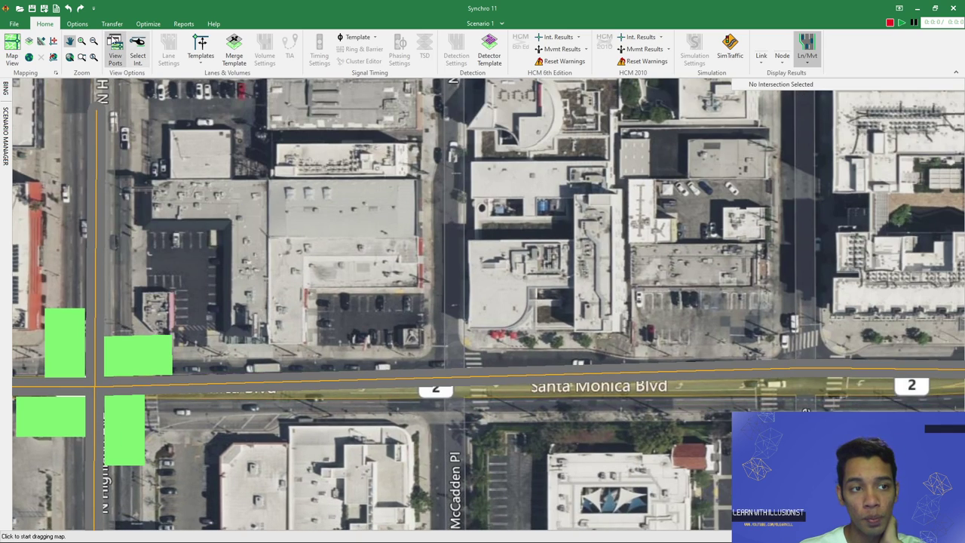
left_click(80, 8)
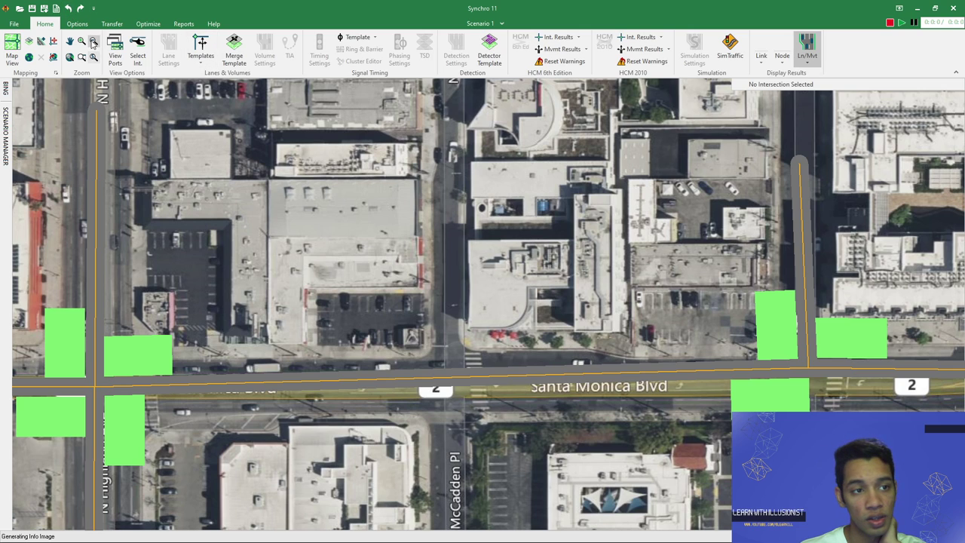
left_click(80, 9)
- Examine the Santa Monica Blvd and N Highland Ave intersection, selecting its node to see which settings apply and deselecting it
left_click_drag(402, 260, 660, 265)
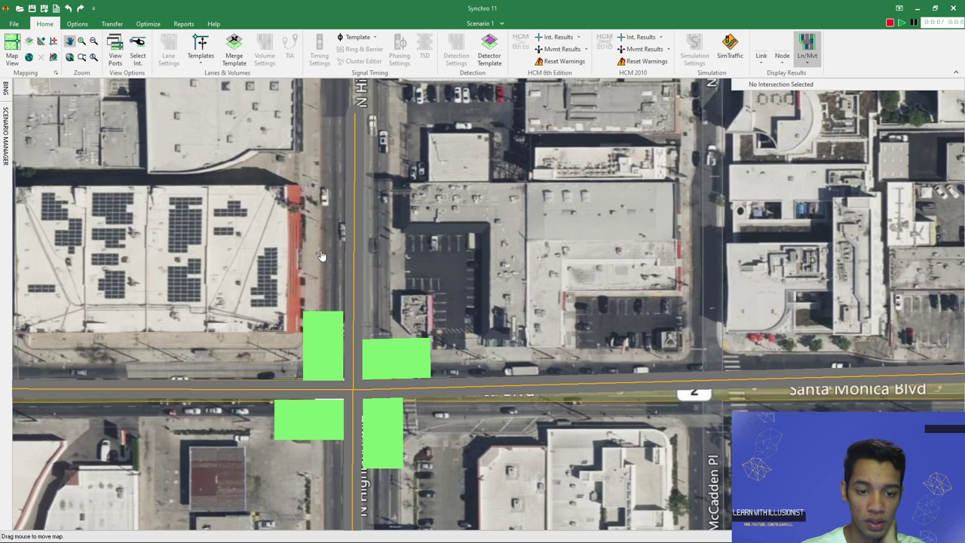
left_click_drag(329, 273, 393, 211)
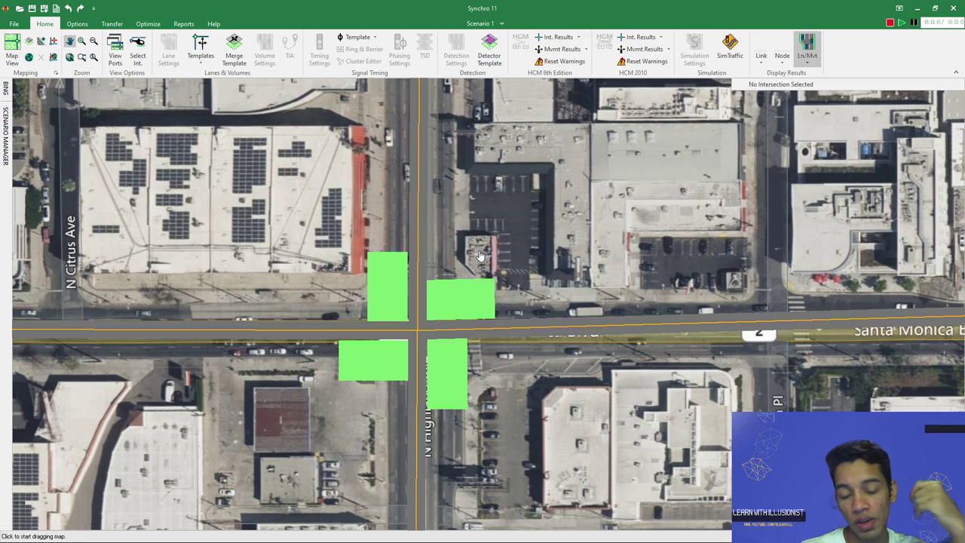
left_click_drag(456, 287, 477, 277)
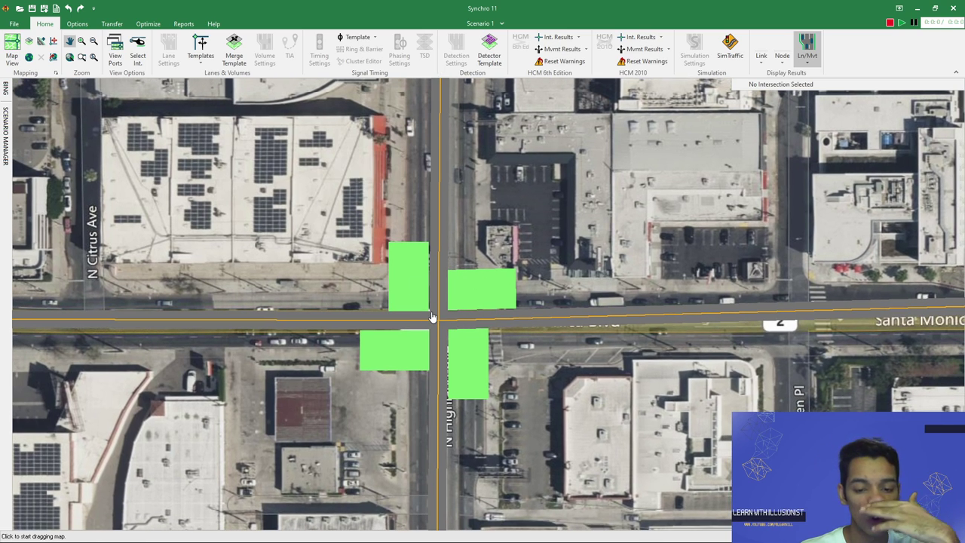
left_click_drag(487, 239, 522, 239)
scroll(523, 238, "down", 1)
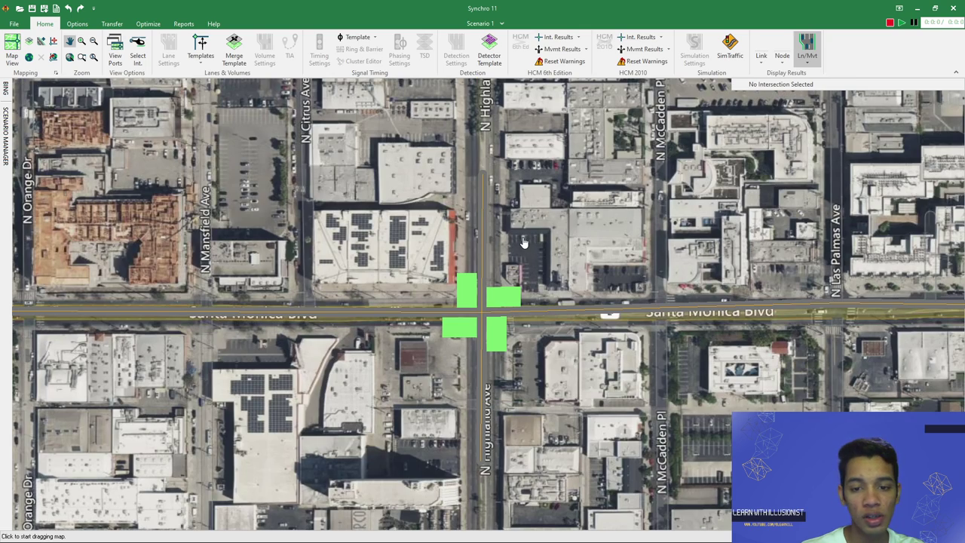
scroll(485, 268, "up", 2)
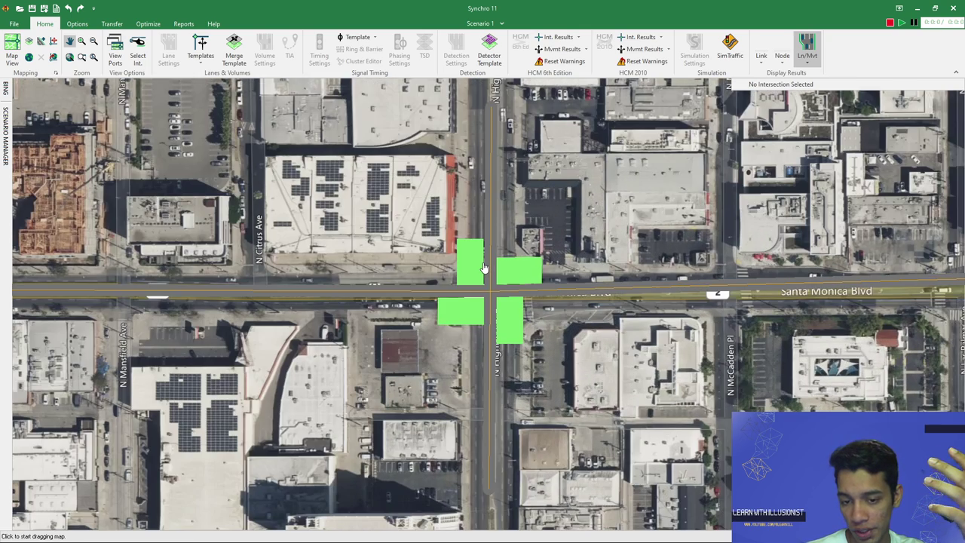
scroll(486, 271, "up", 2)
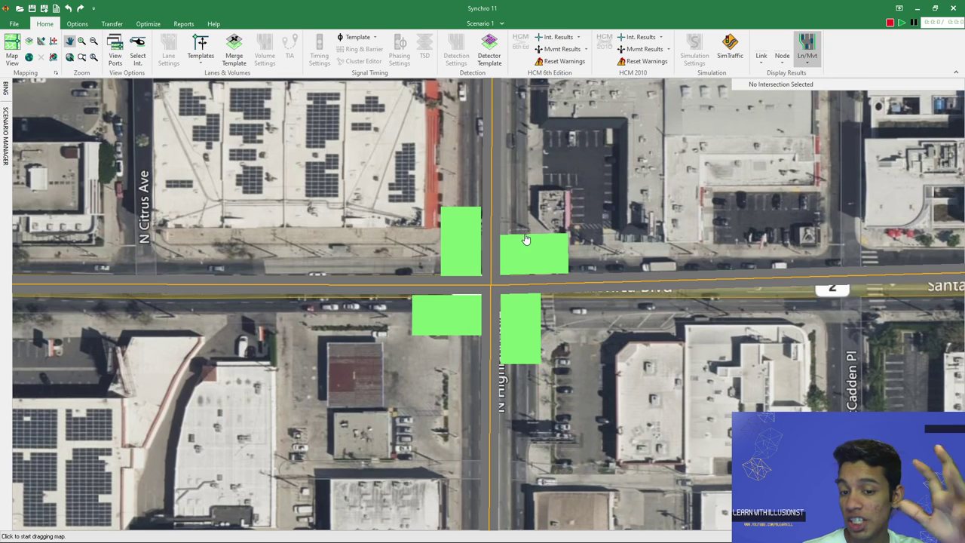
left_click(492, 288)
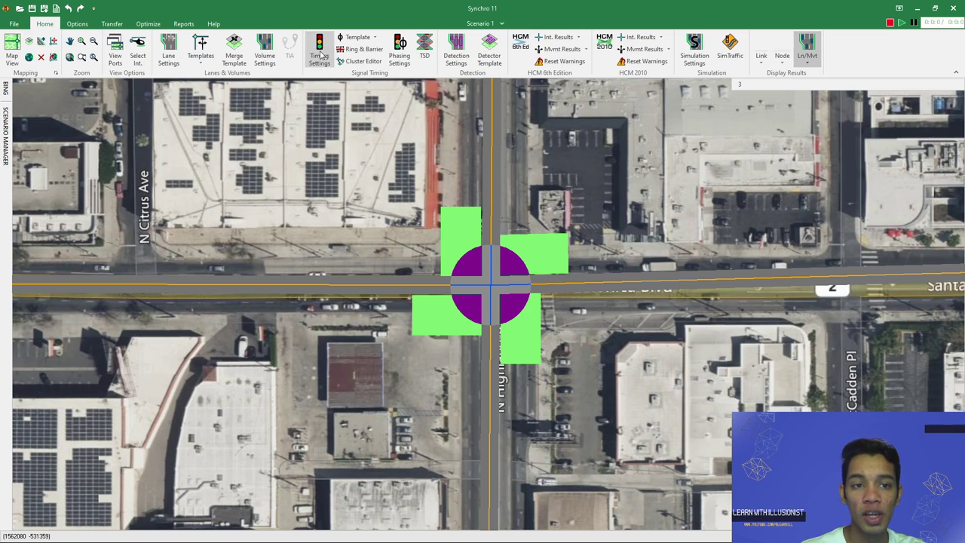
left_click(313, 158)
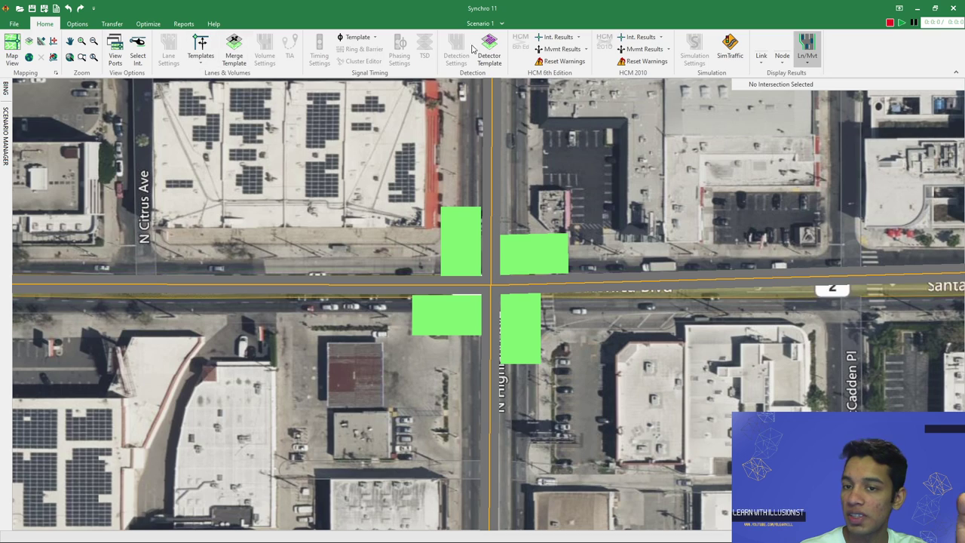
- Select and deselect the Santa Monica Blvd and N Highland Ave node to compare the intersection identification and available settings with and without a selection
left_click(492, 290)
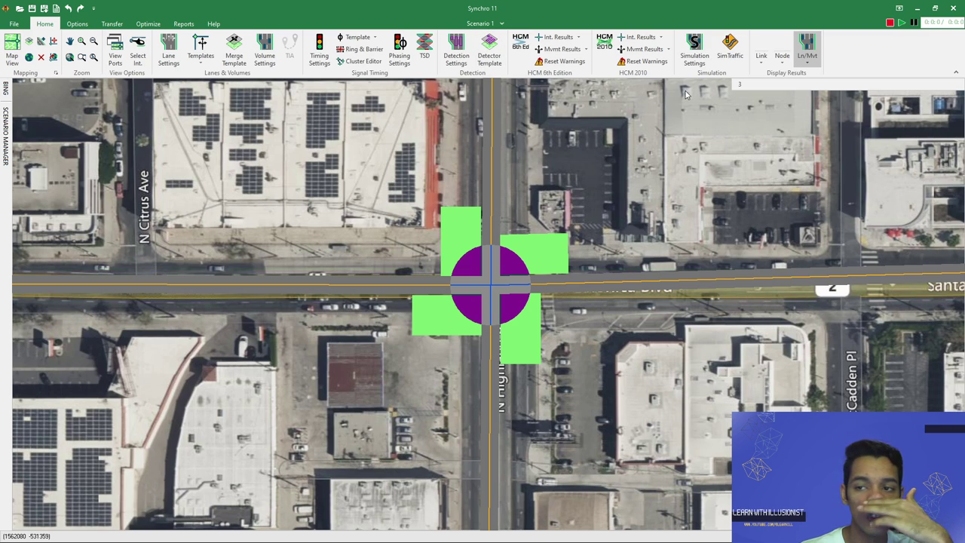
left_click(741, 91)
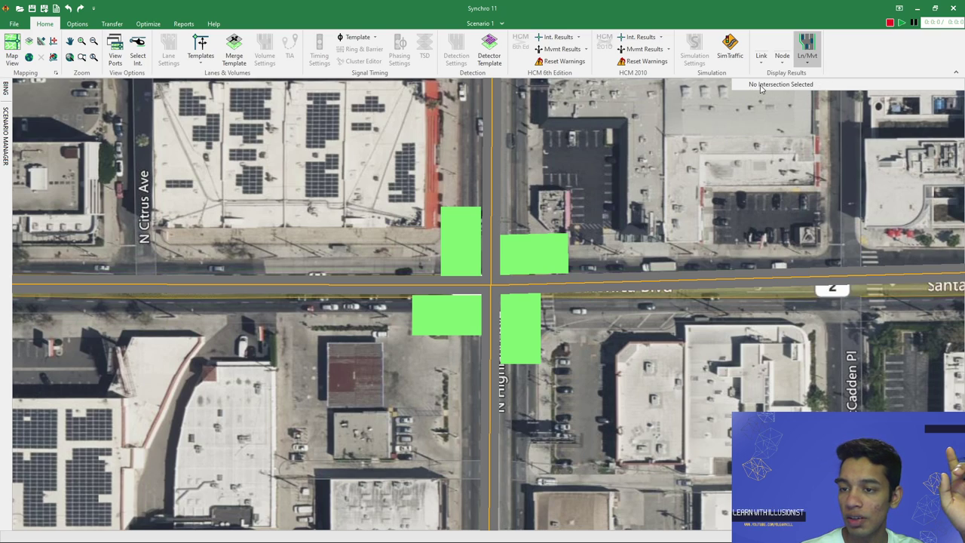
left_click(504, 292)
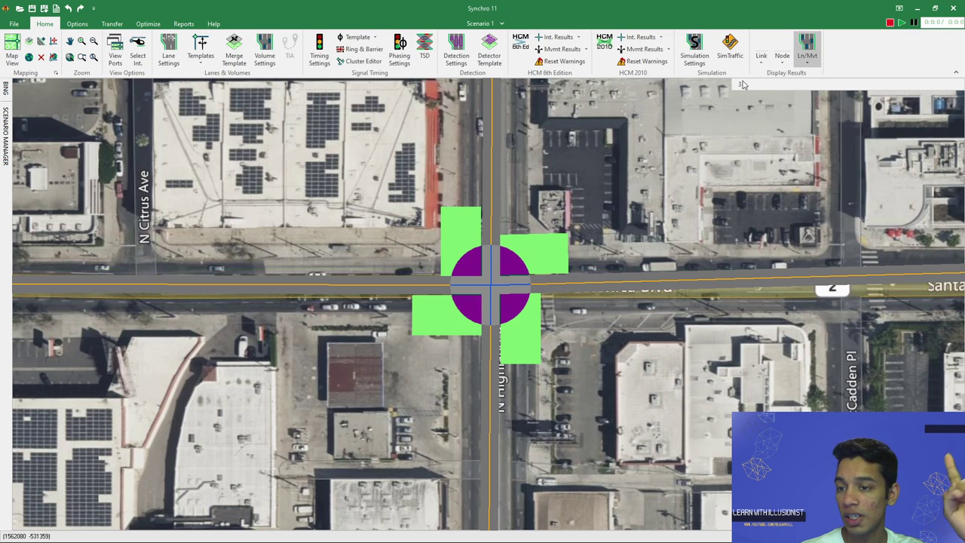
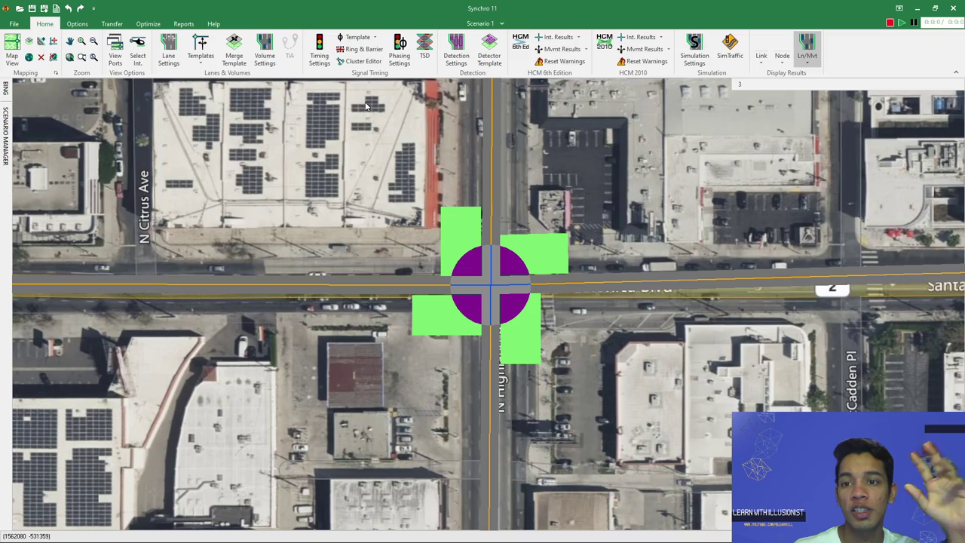
left_click(384, 182)
- View the wider area around Hollywood on the map, and open and close the Bing location search
scroll(384, 182, "down", 5)
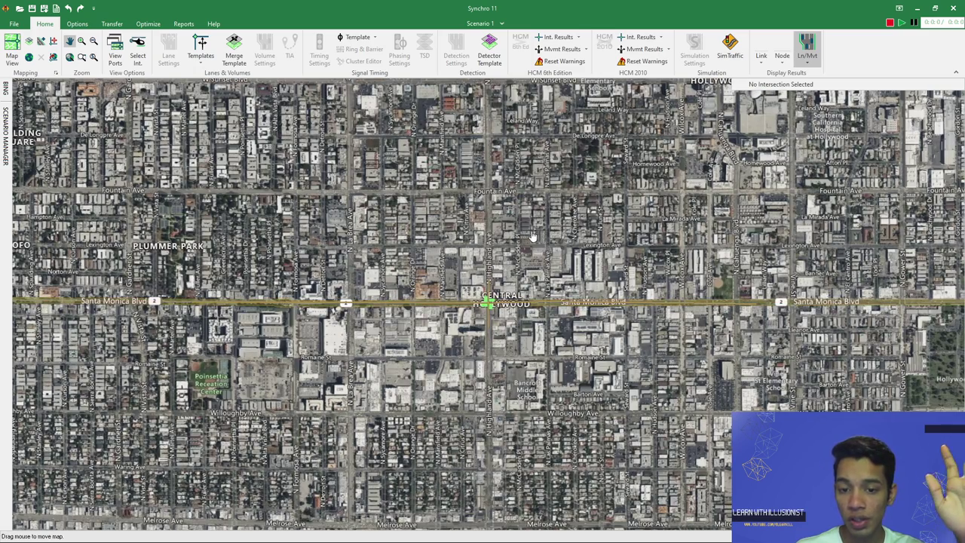
scroll(531, 228, "down", 2)
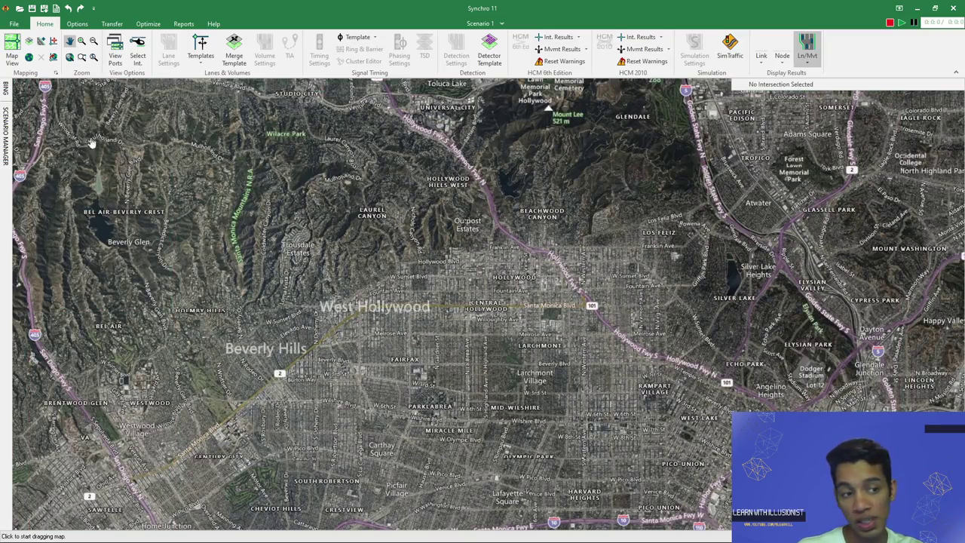
left_click(5, 89)
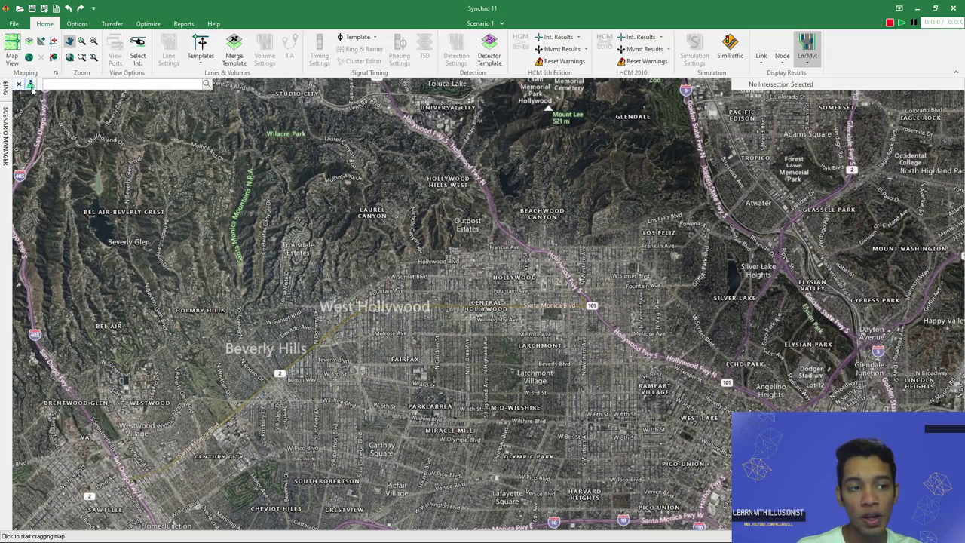
left_click(18, 84)
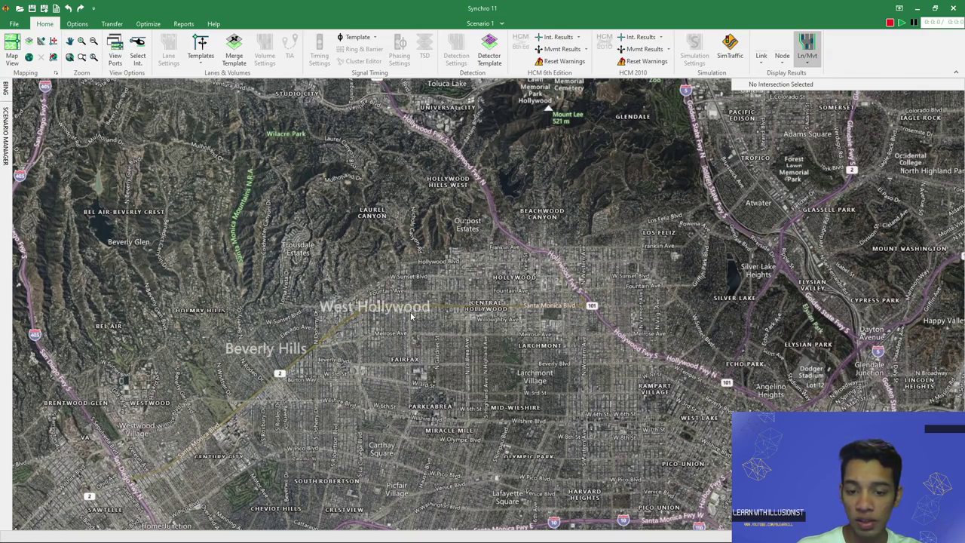
- Return to the drawn intersection at N Highland Ave and examine the surrounding blocks from Santa Monica Blvd north to Lexington Ave
key("End")
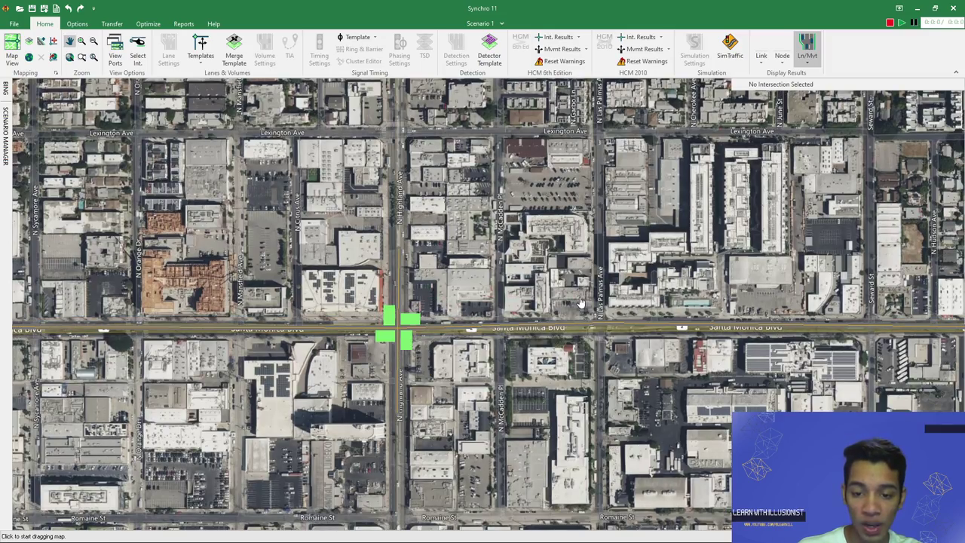
left_click_drag(395, 333, 503, 304)
scroll(503, 304, "up", 3)
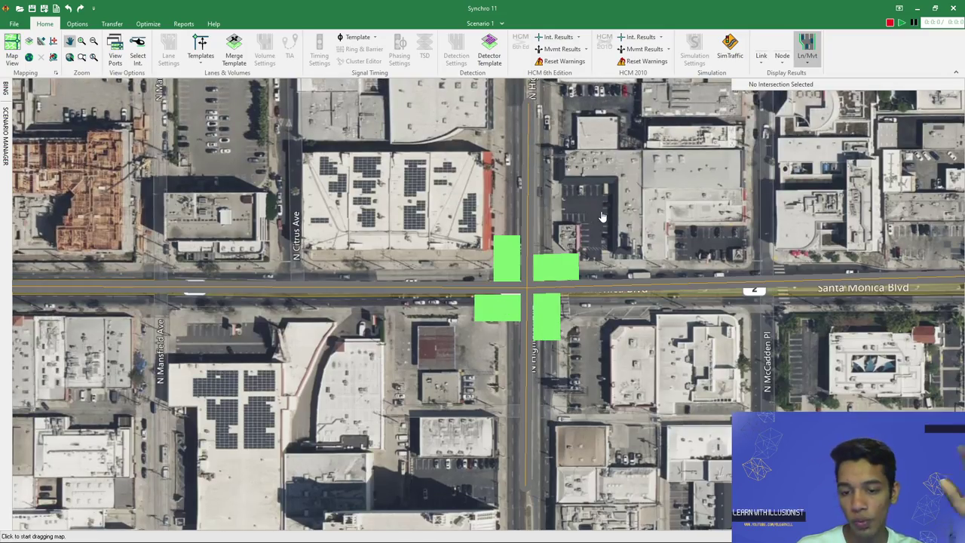
scroll(614, 214, "down", 1)
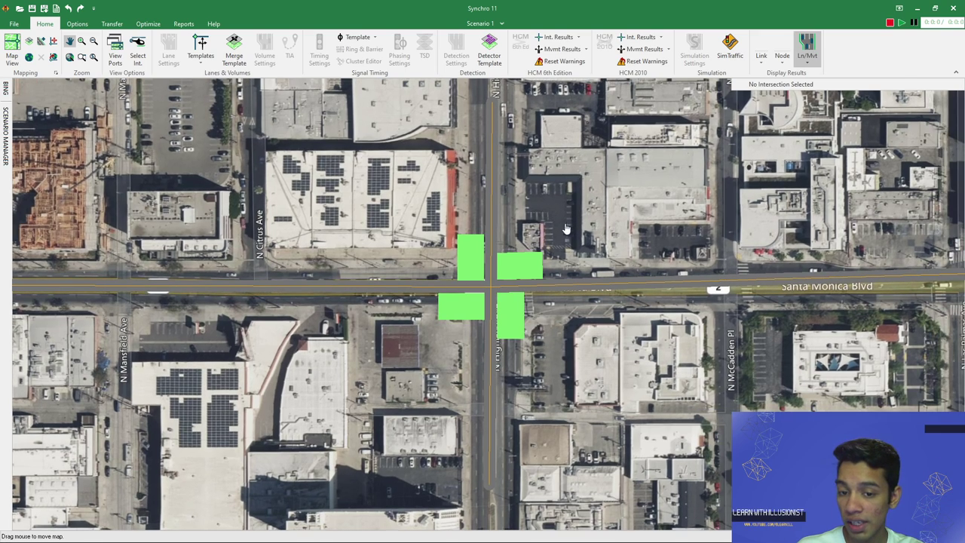
scroll(547, 238, "down", 1)
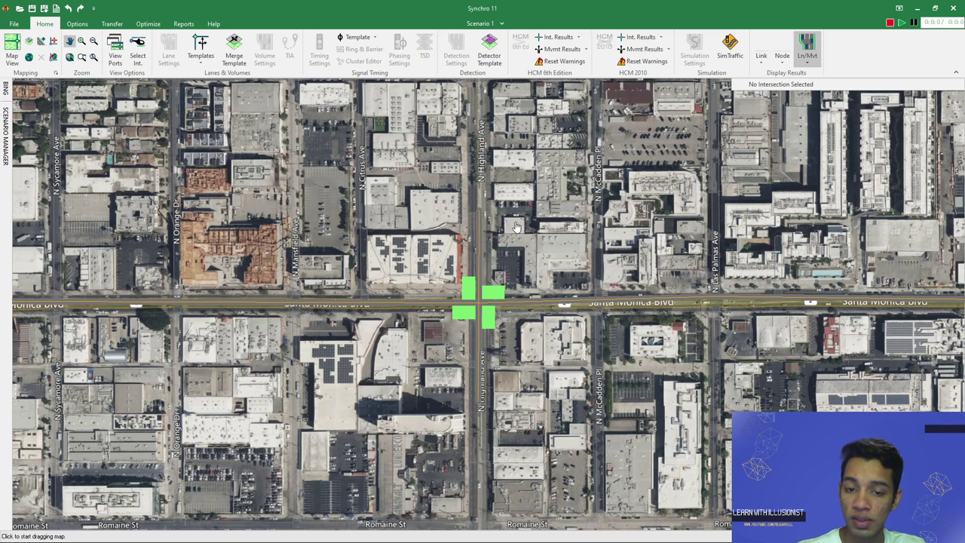
left_click_drag(551, 142, 596, 289)
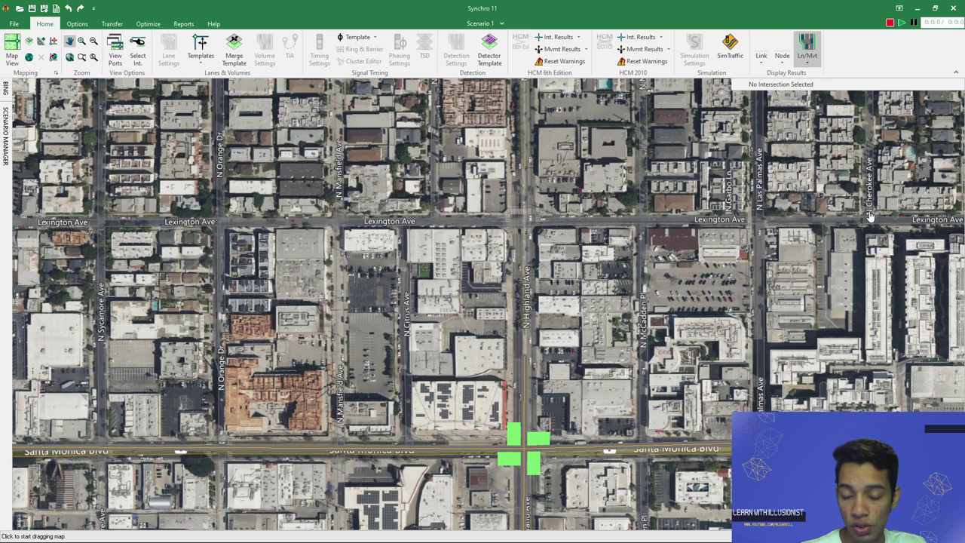
- Show and dismiss the Bing location search again, and select the Santa Monica Blvd and N Highland Ave intersection node
left_click(6, 87)
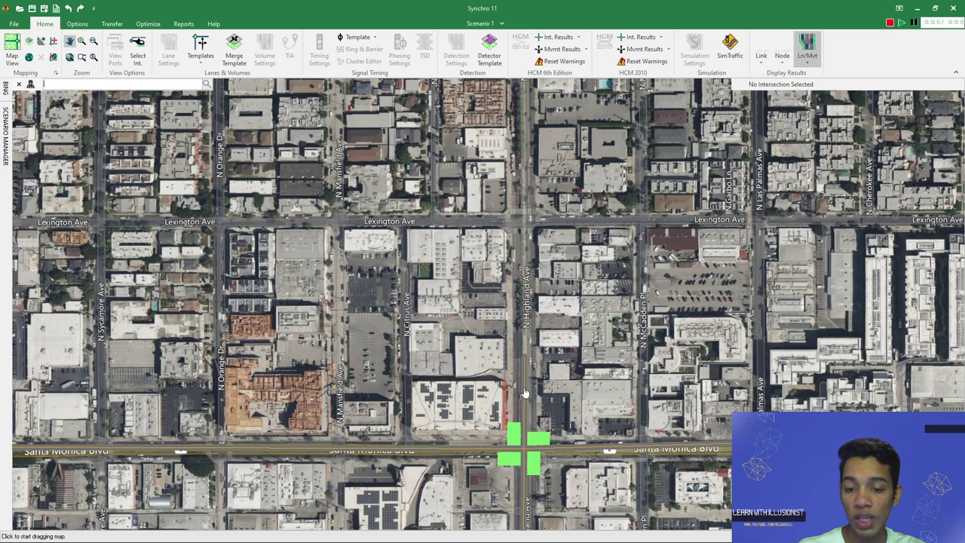
mouse_move(524, 394)
left_mouse_down()
mouse_move(535, 375)
mouse_move(526, 402)
mouse_move(527, 392)
mouse_move(583, 397)
mouse_move(527, 407)
mouse_move(525, 393)
left_mouse_up()
left_click(19, 84)
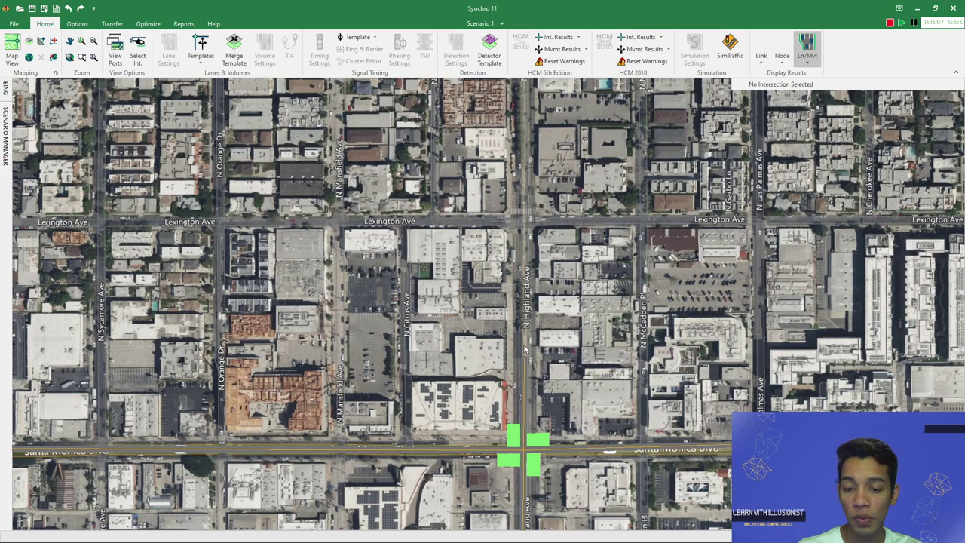
left_click(524, 452)
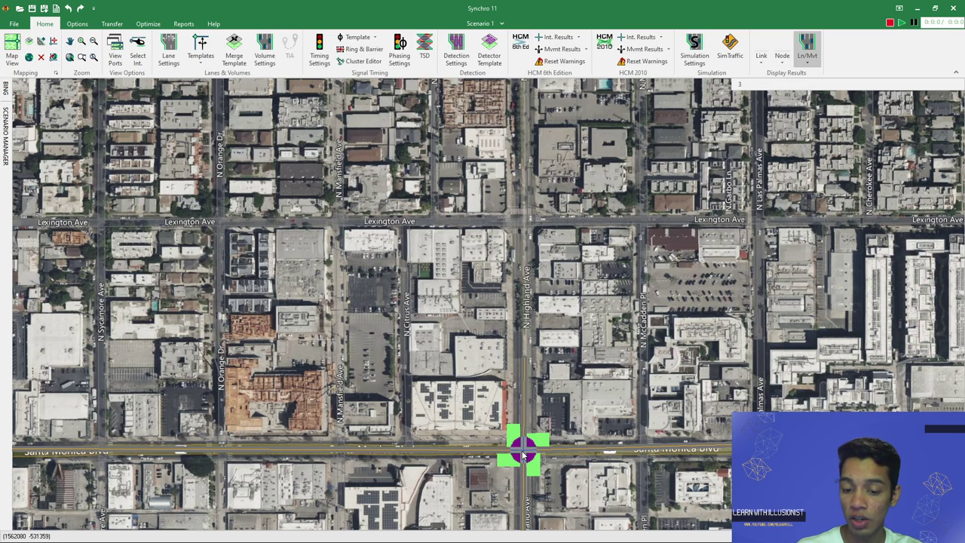